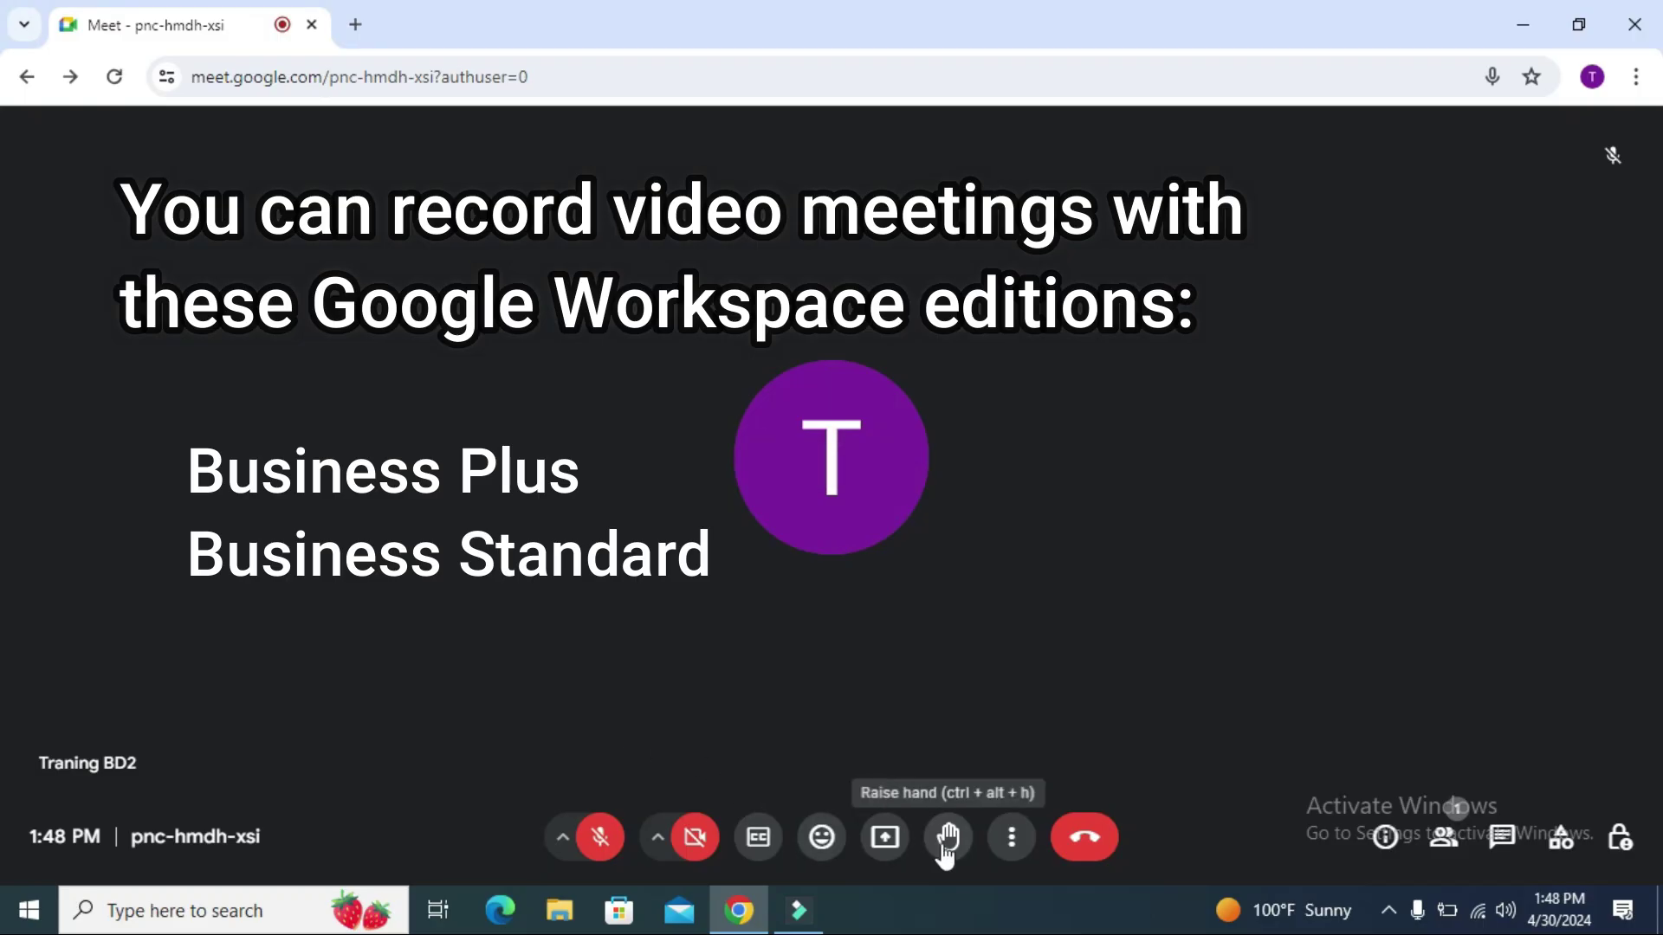
# Check the meeting's additional options for the built-in recording feature.
pyautogui.click(1011, 838)
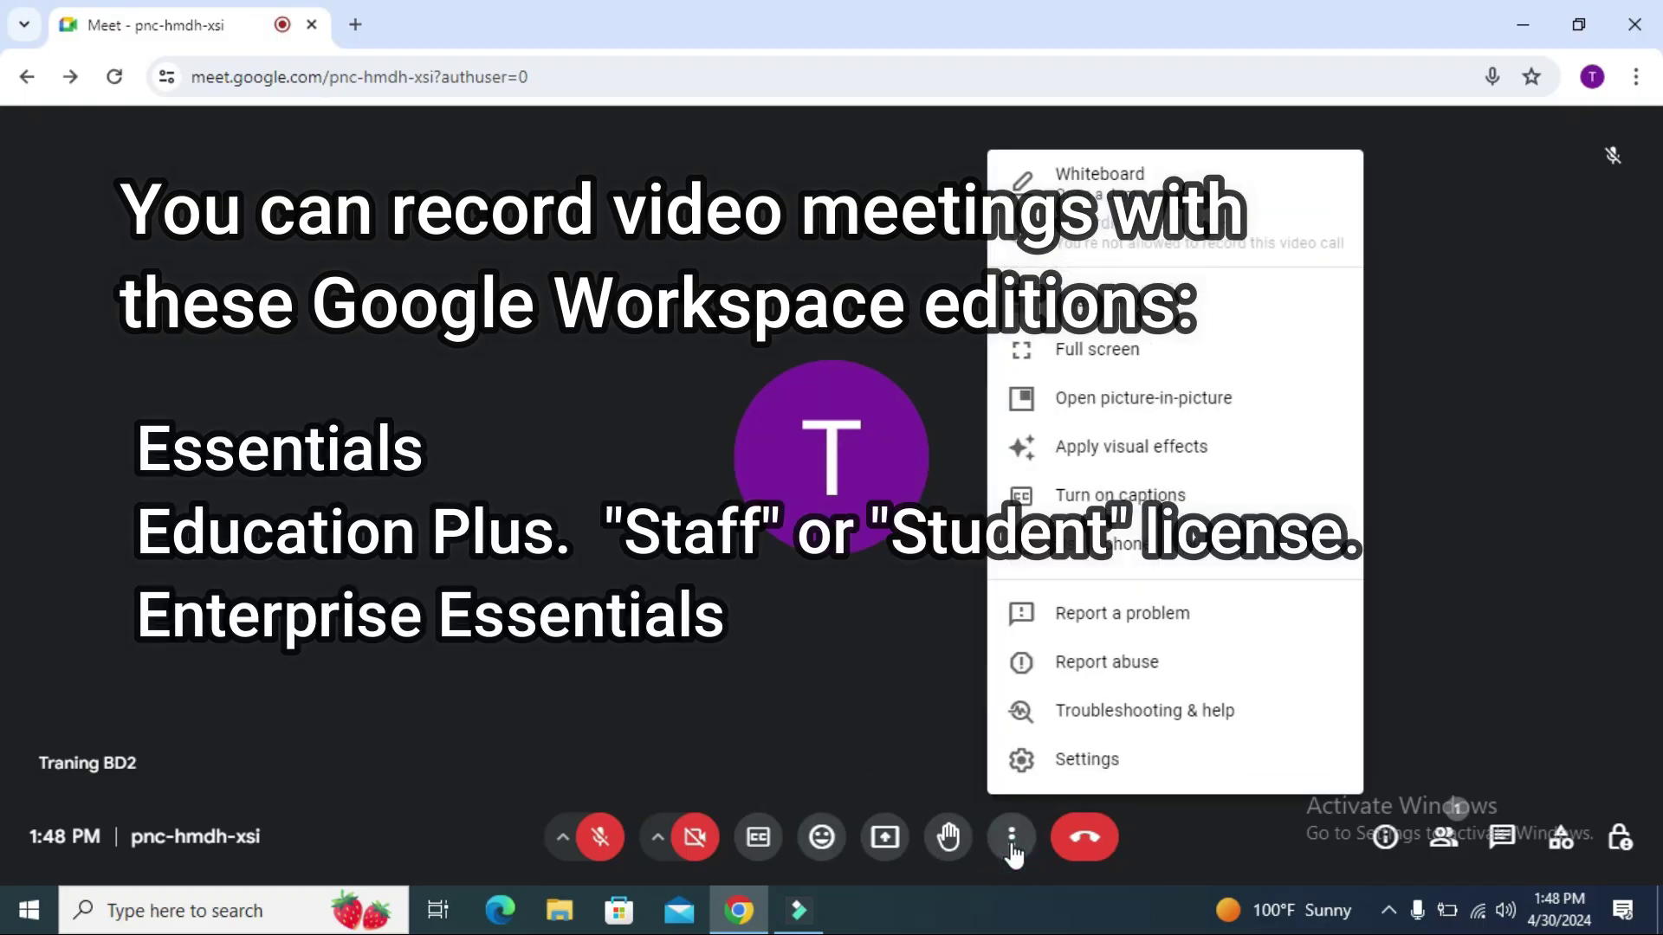
pyautogui.click(1413, 736)
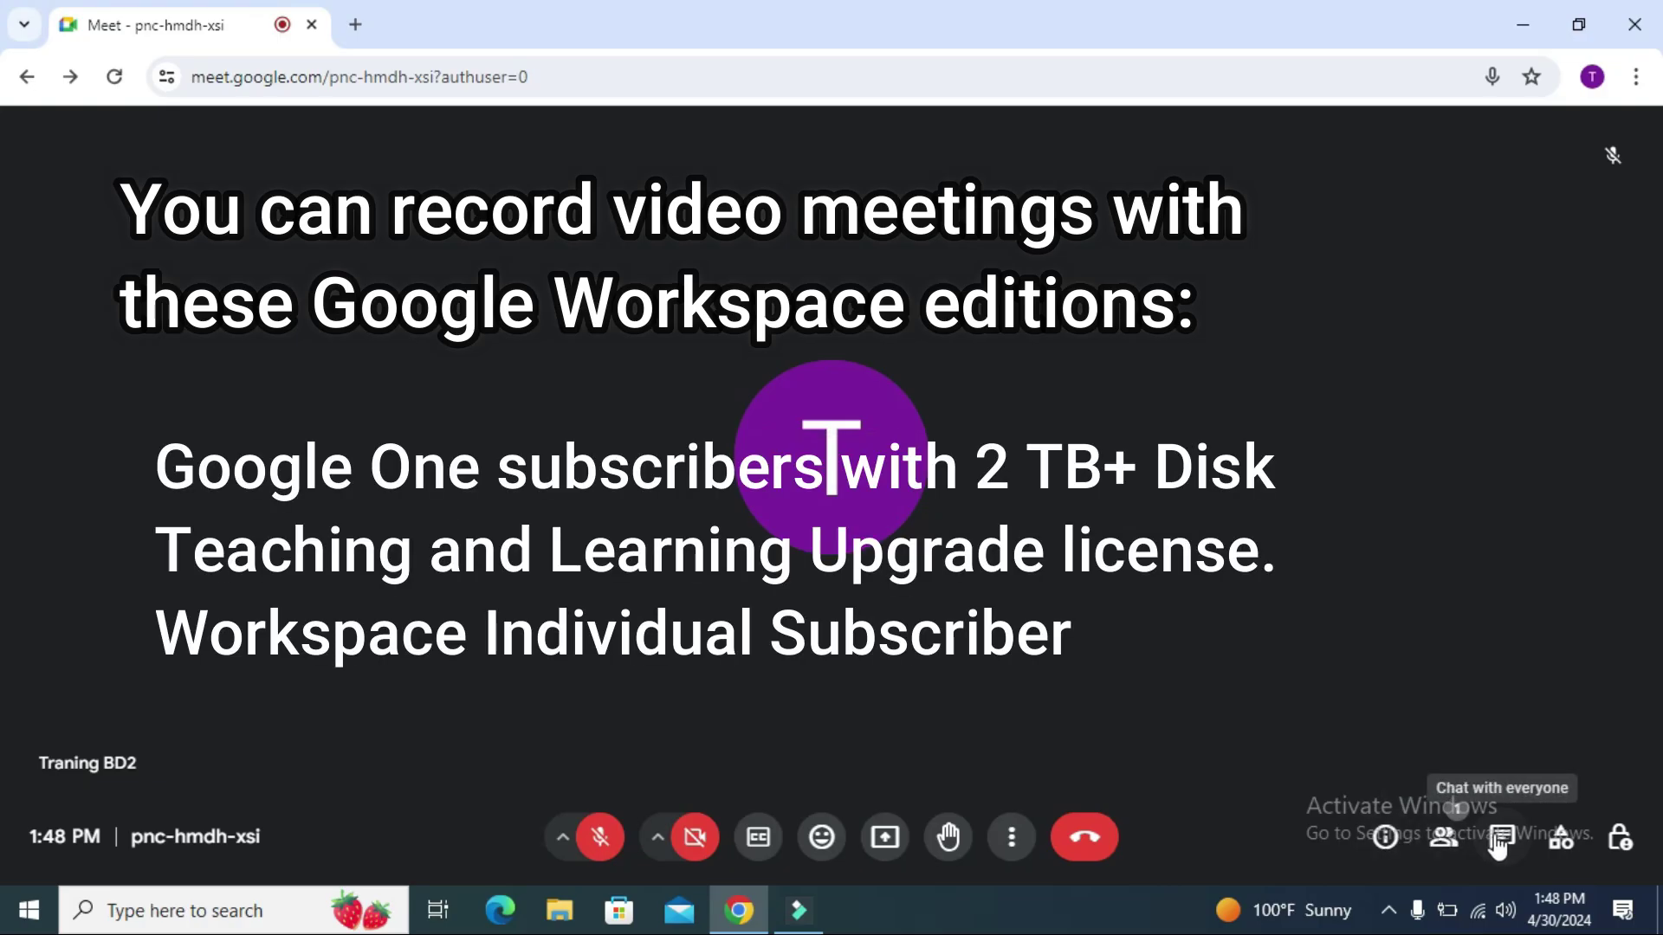
pyautogui.click(1288, 419)
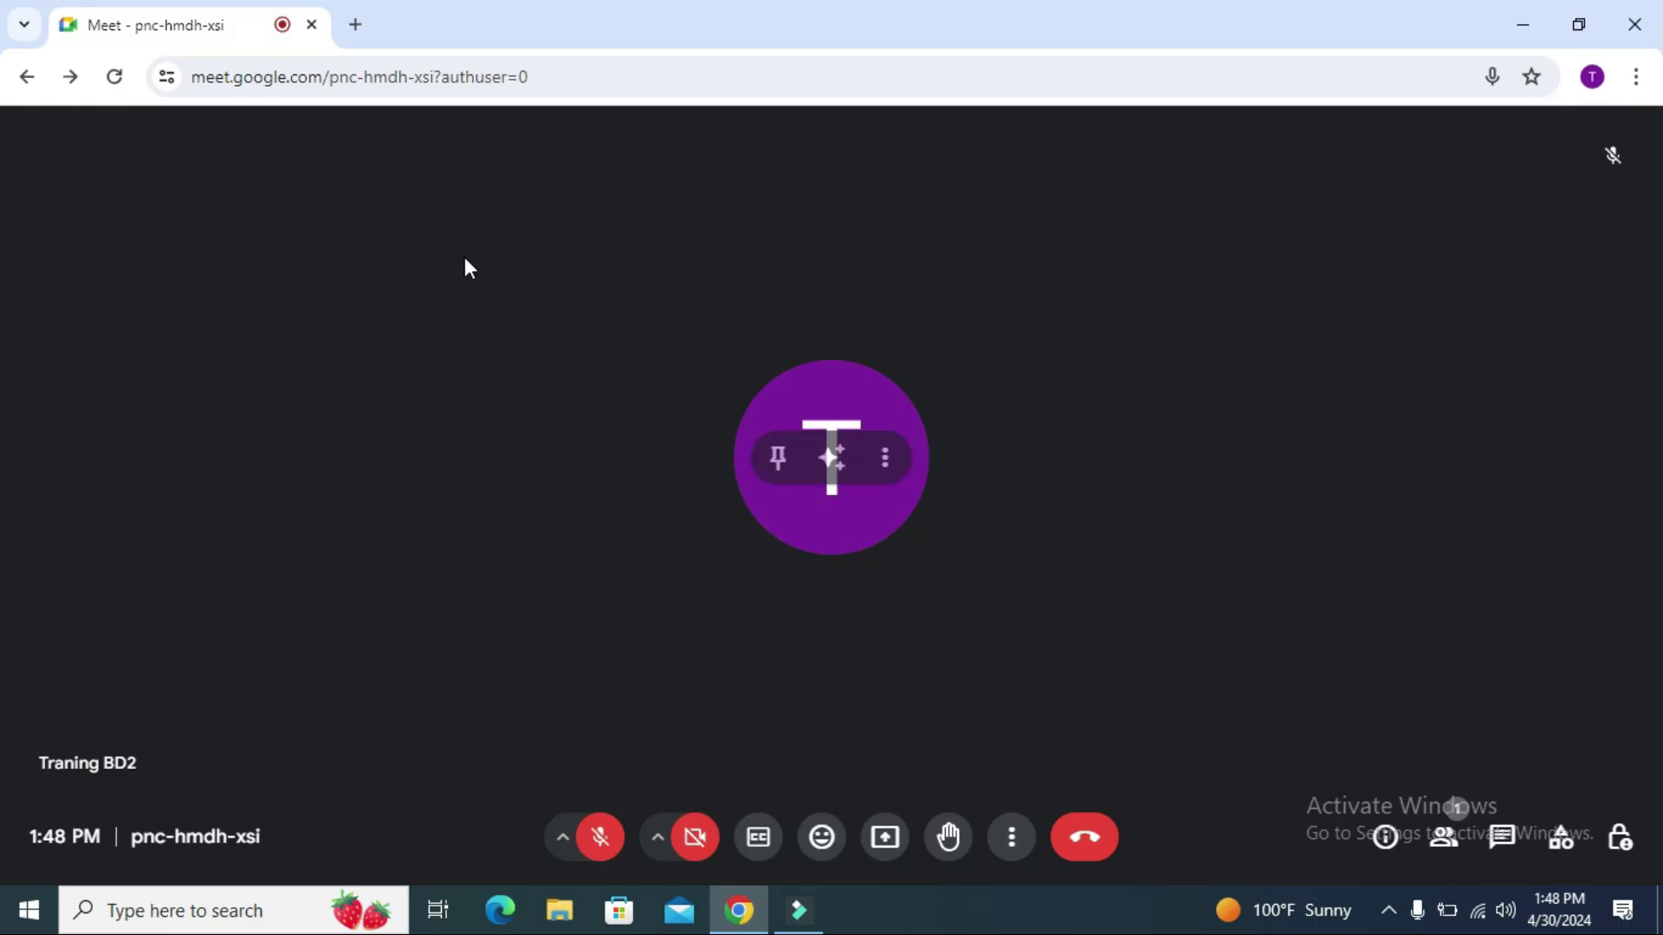
# Search Google for Chrome extensions in a new tab and open the Extensions section of the Chrome Web Store.
pyautogui.click(355, 24)
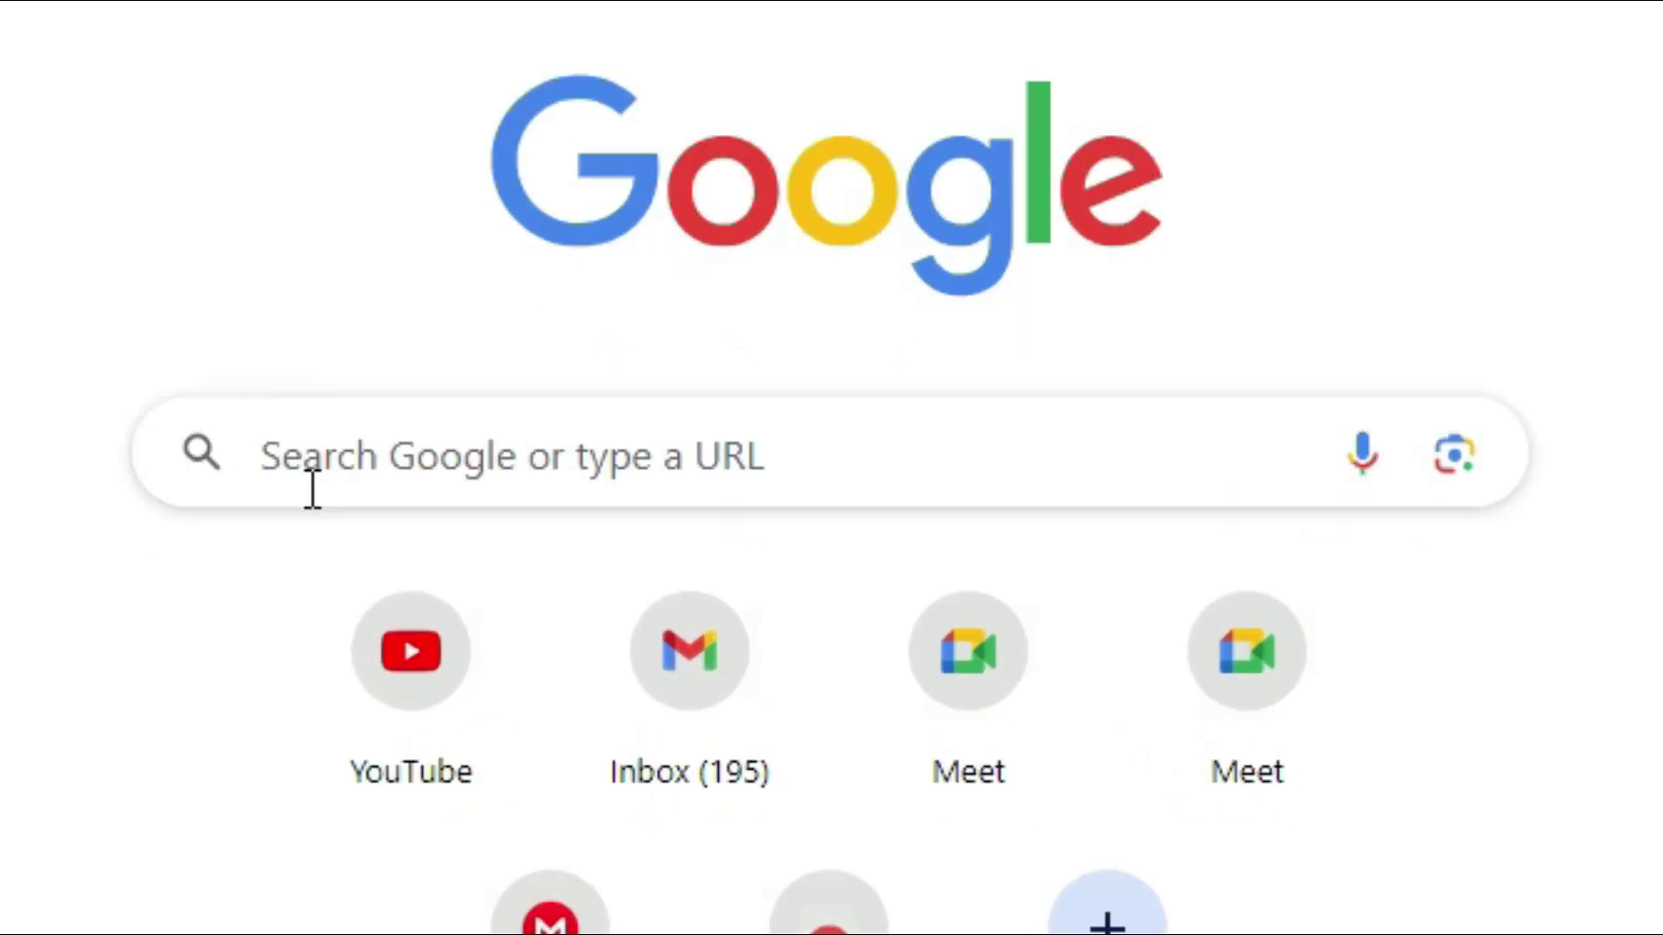
pyautogui.click(578, 492)
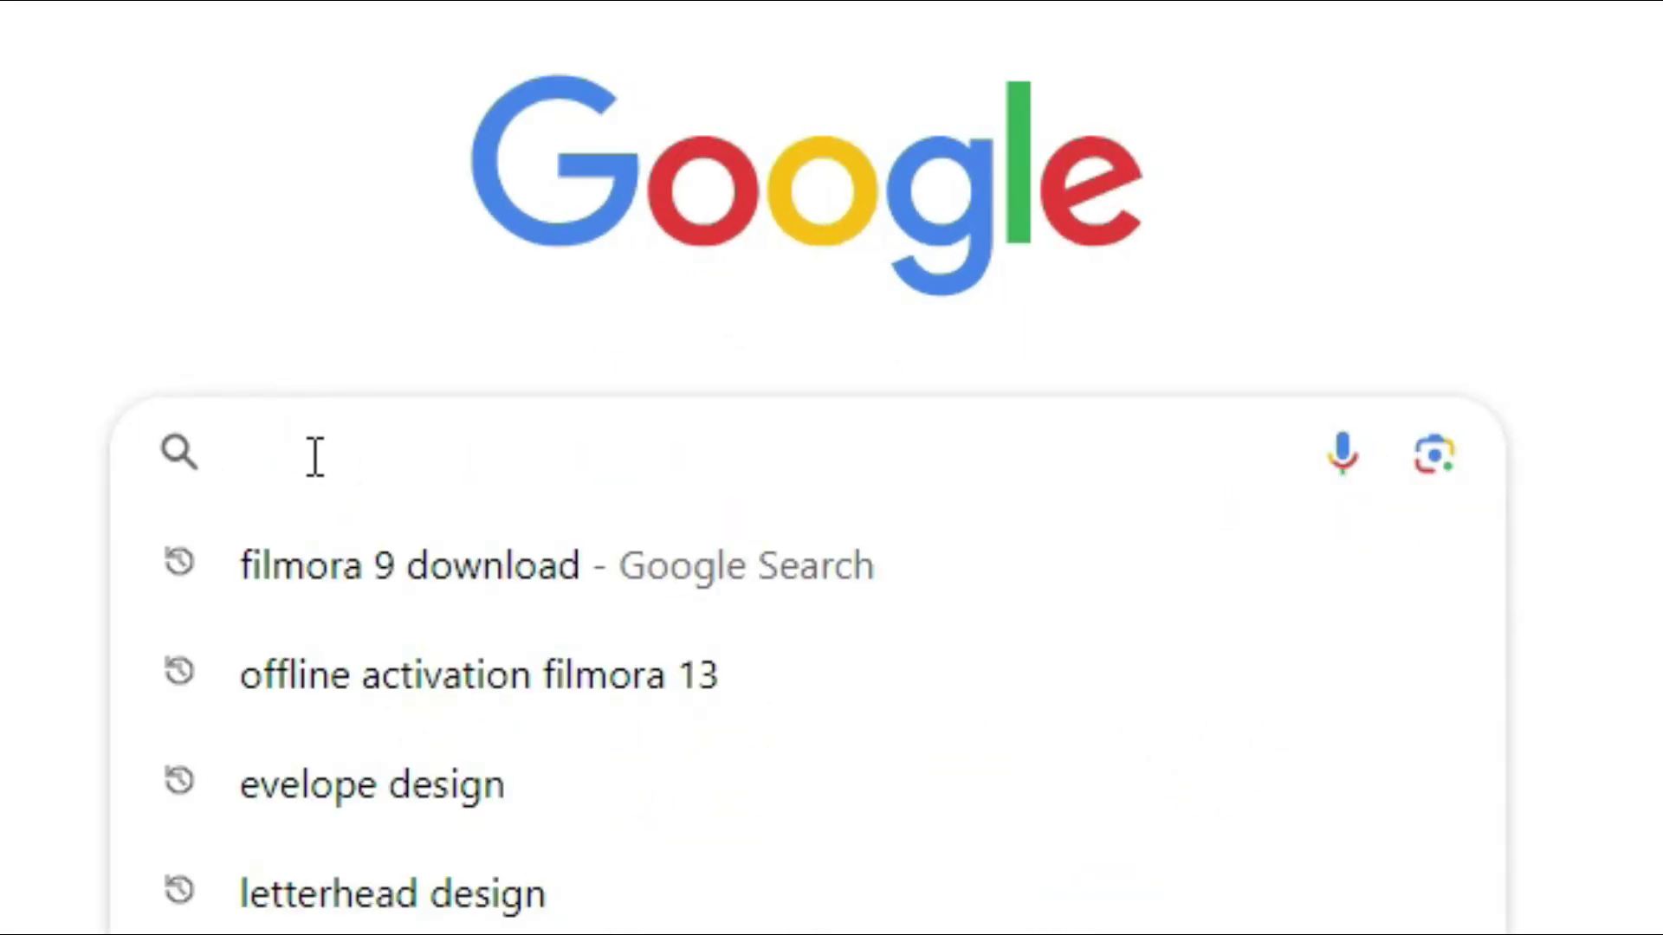
pyautogui.write('extensions ch')
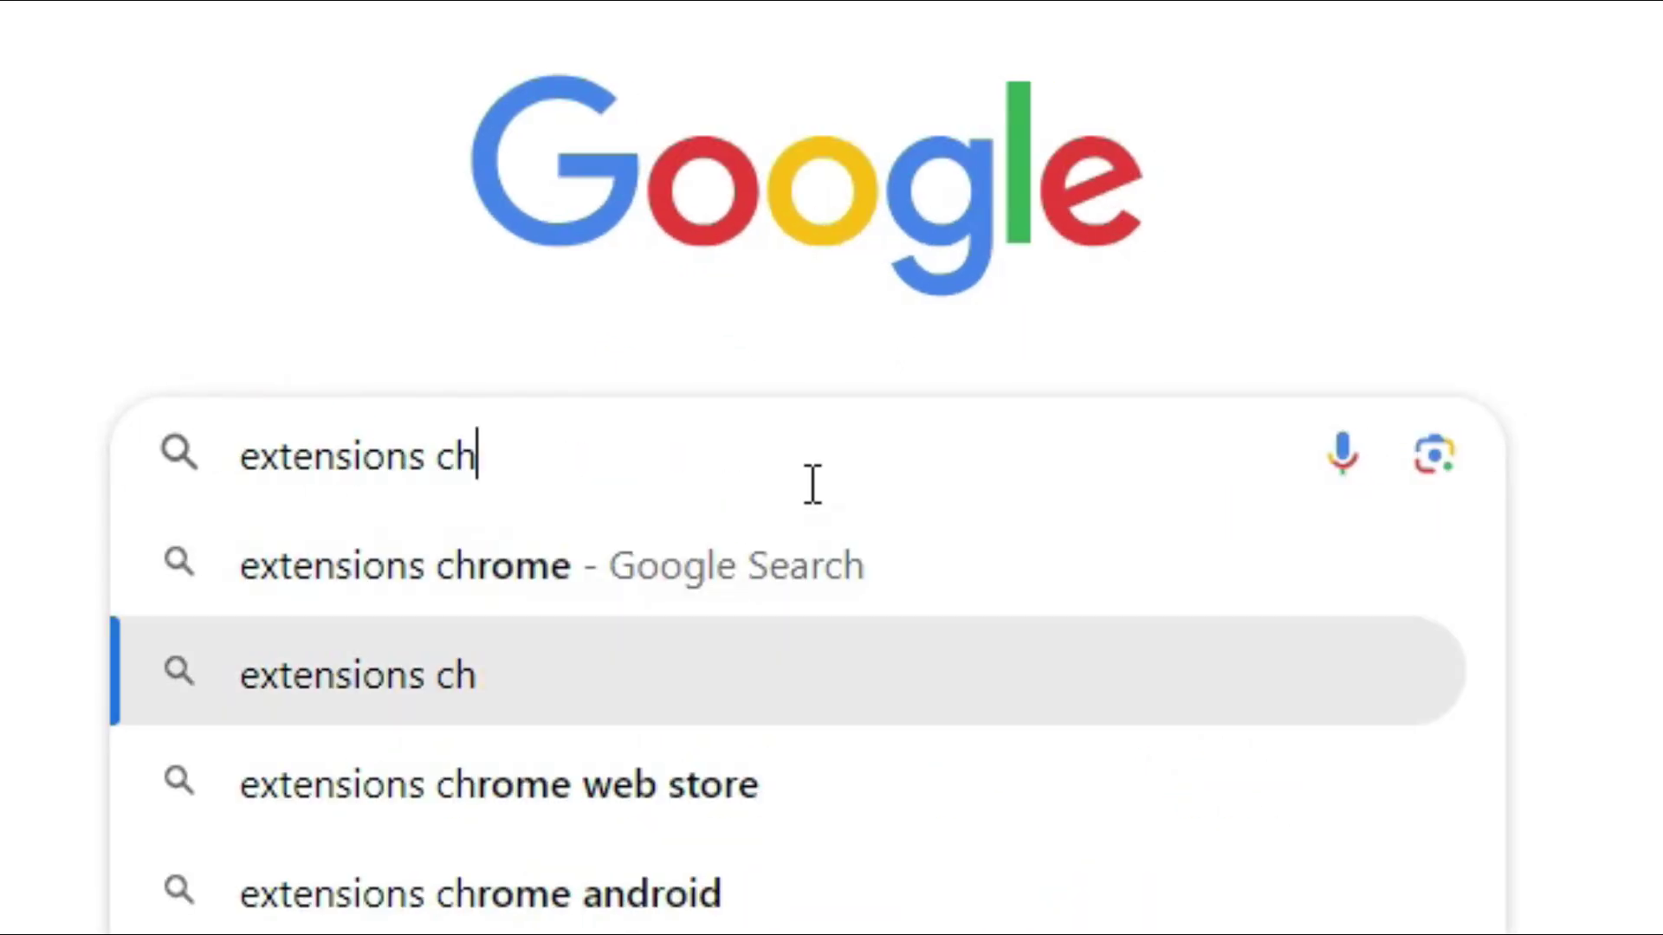
pyautogui.press('Down')
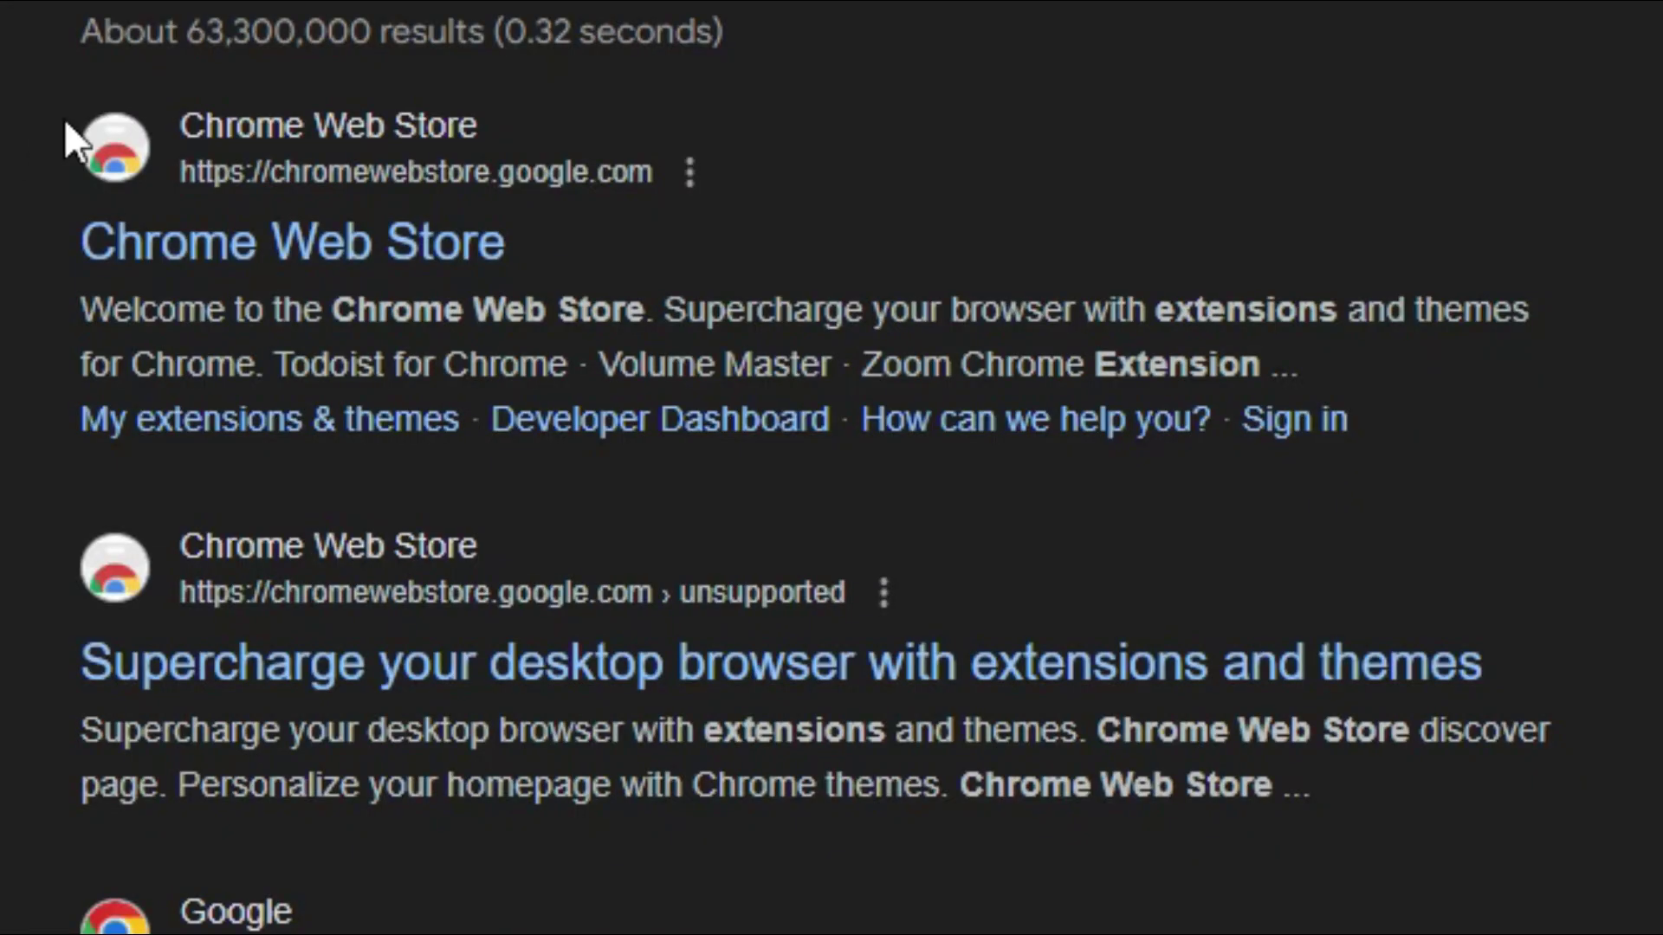
pyautogui.click(364, 247)
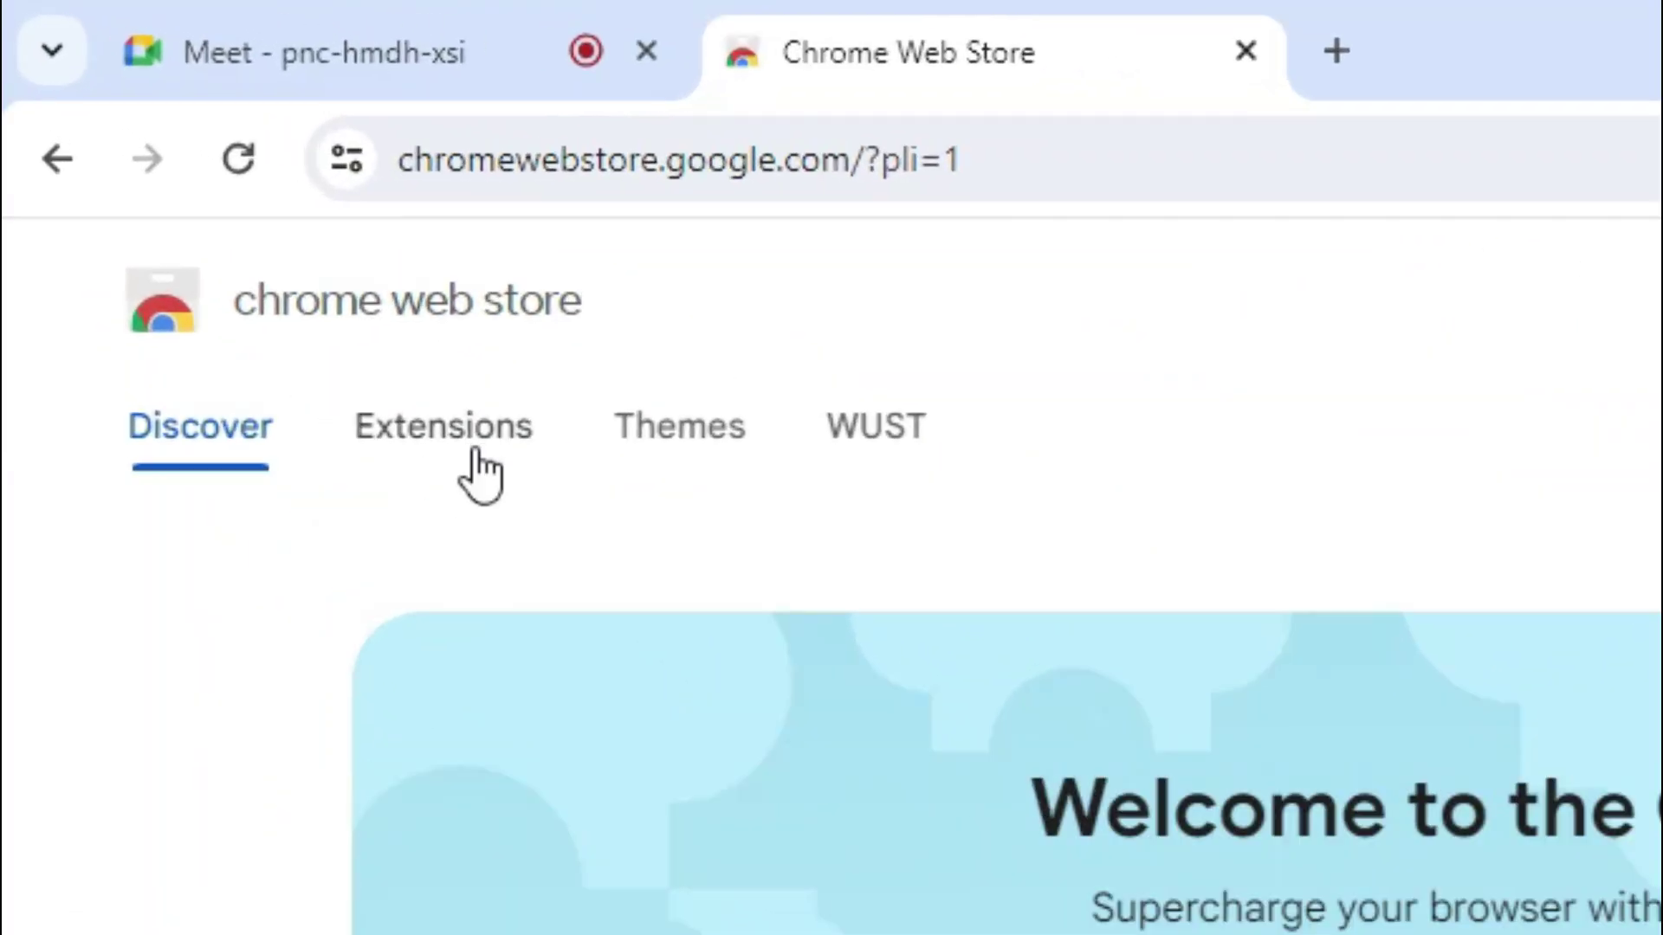
pyautogui.click(475, 452)
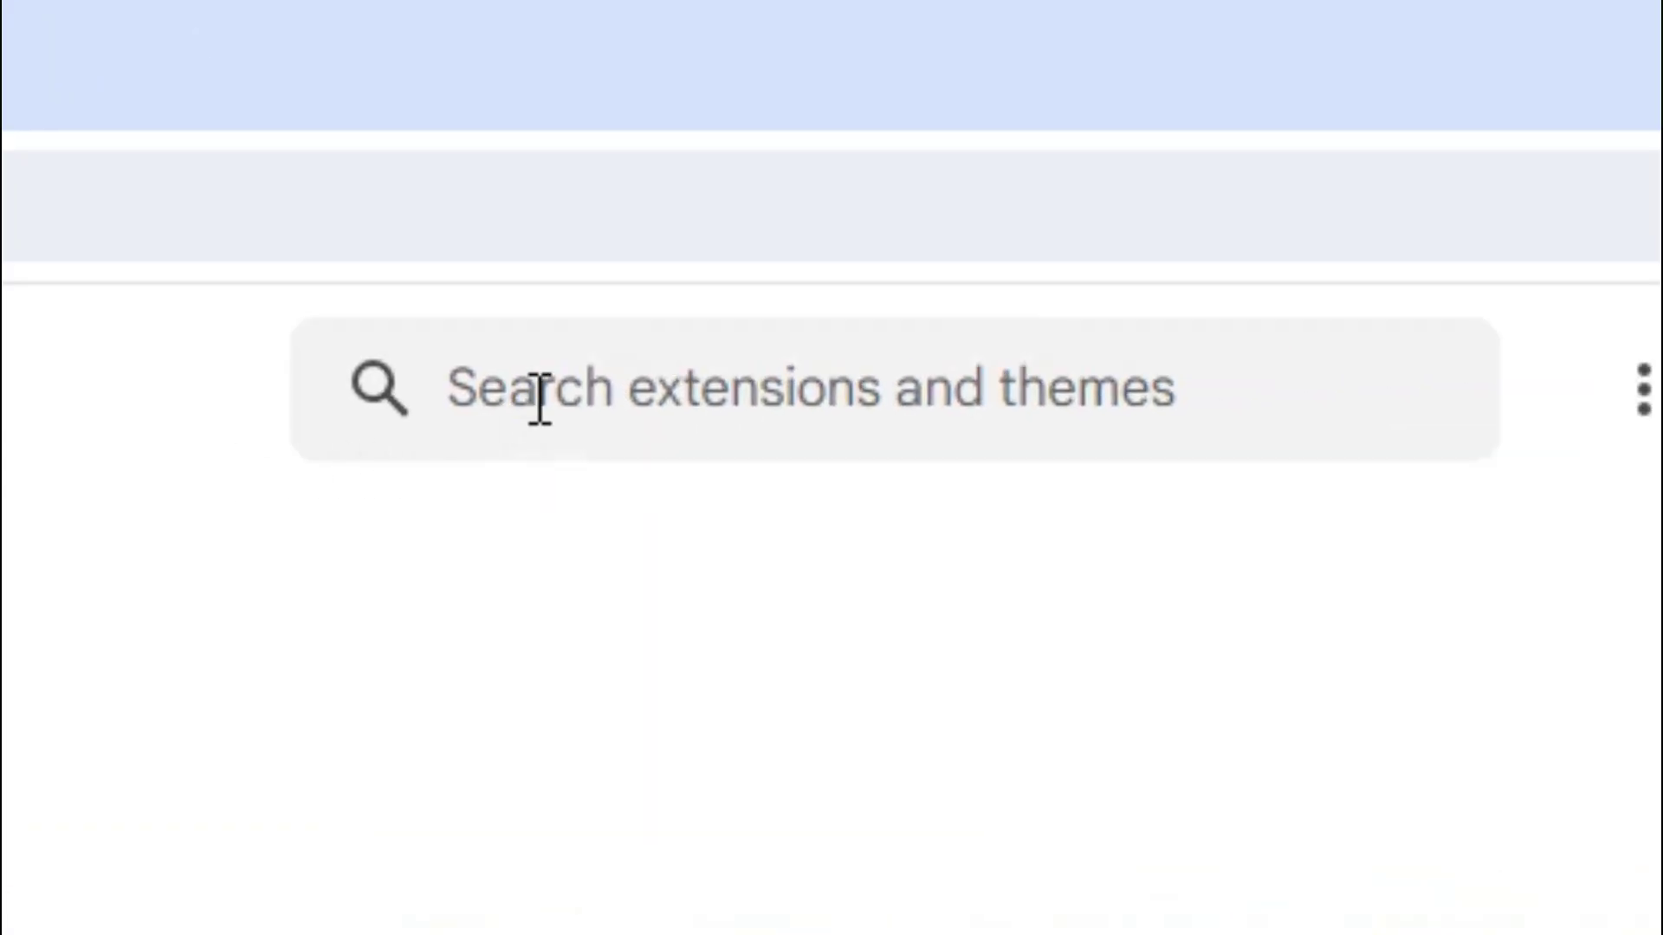
# Search the Chrome Web Store for "screen recorder".
pyautogui.click(539, 399)
pyautogui.write('screen re')
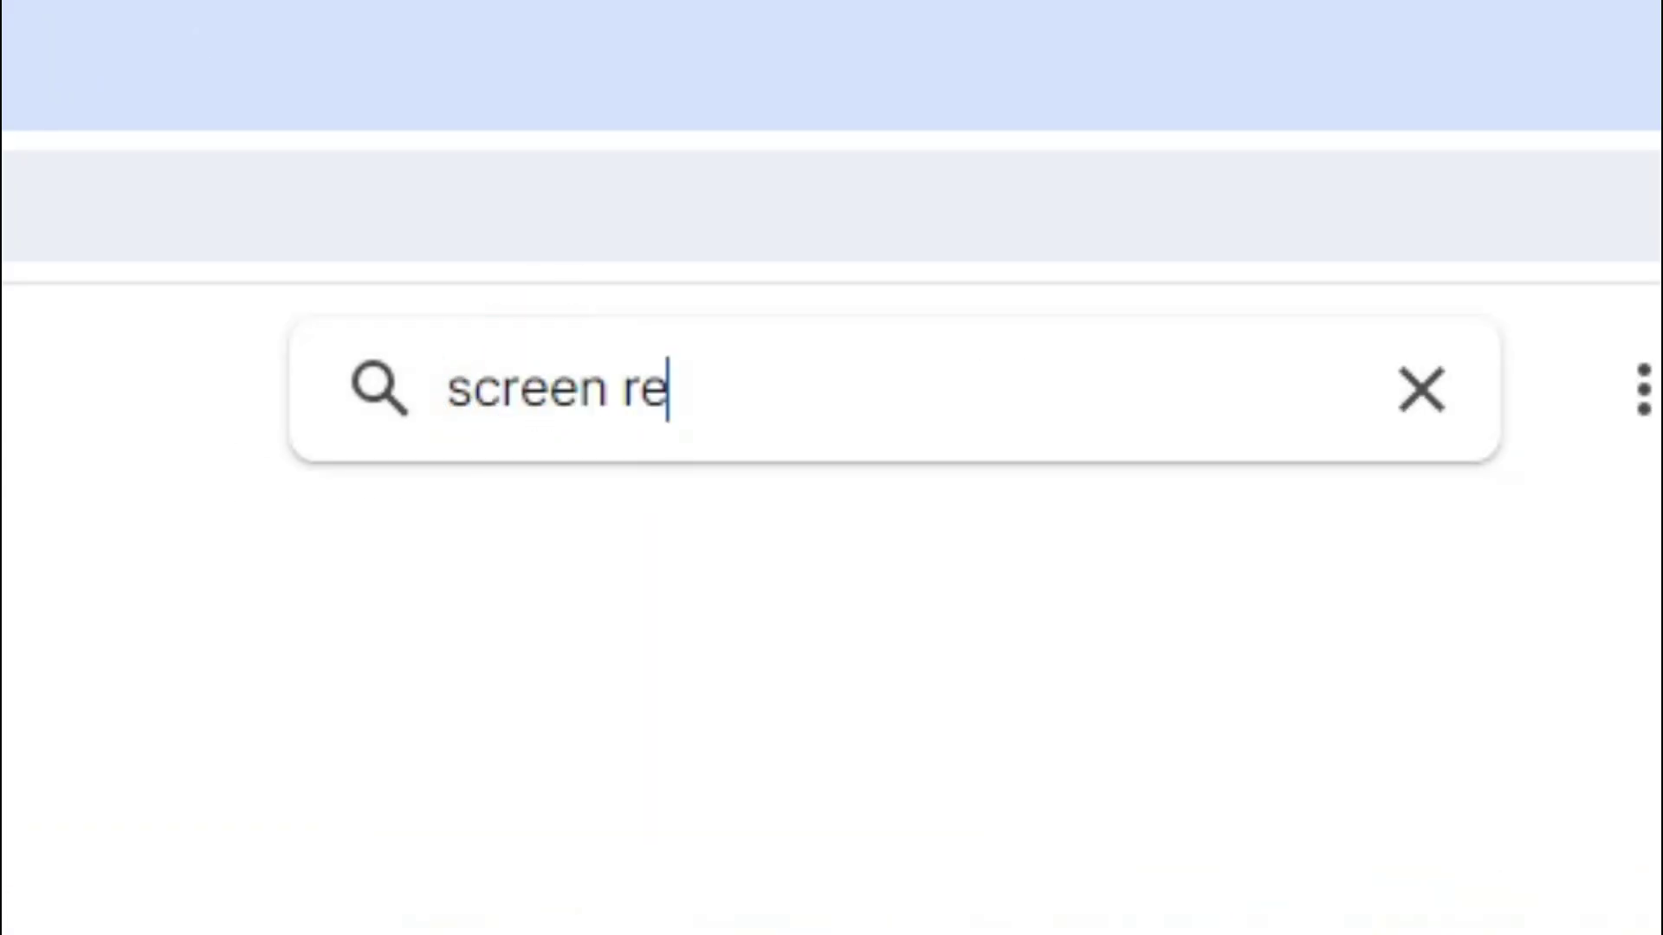
pyautogui.write('corder')
pyautogui.press('Return')
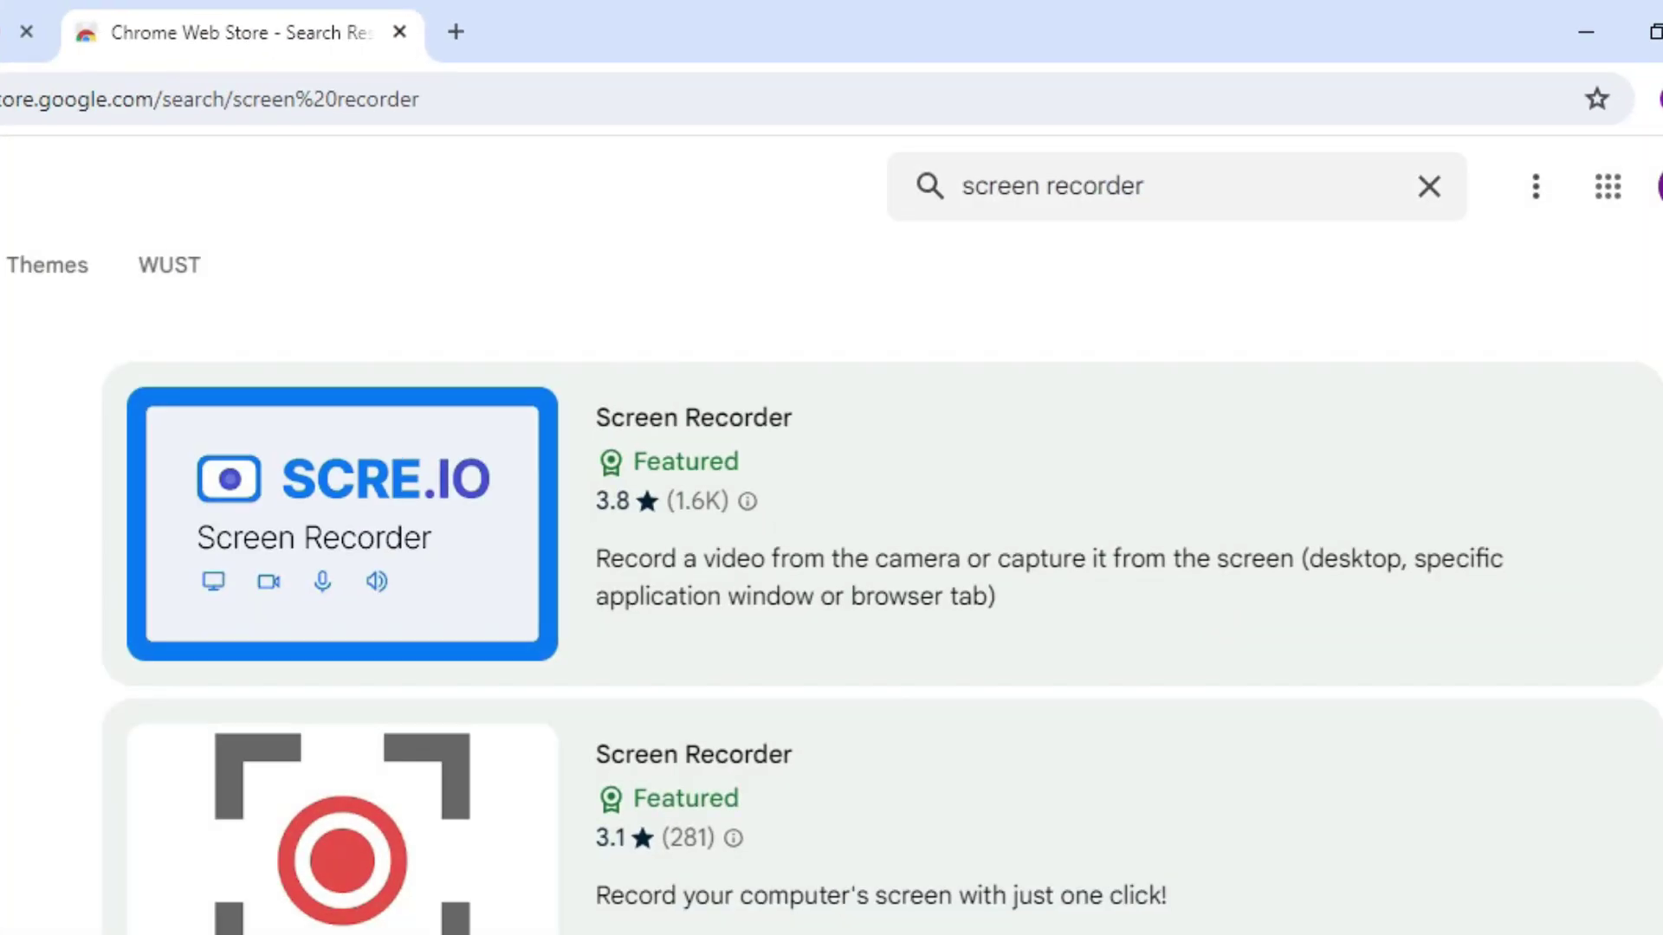
# Load more search results and open the page of "Scrnli - Screen Recorder & Screen Capture App".
pyautogui.scroll(-20, 906, 879)
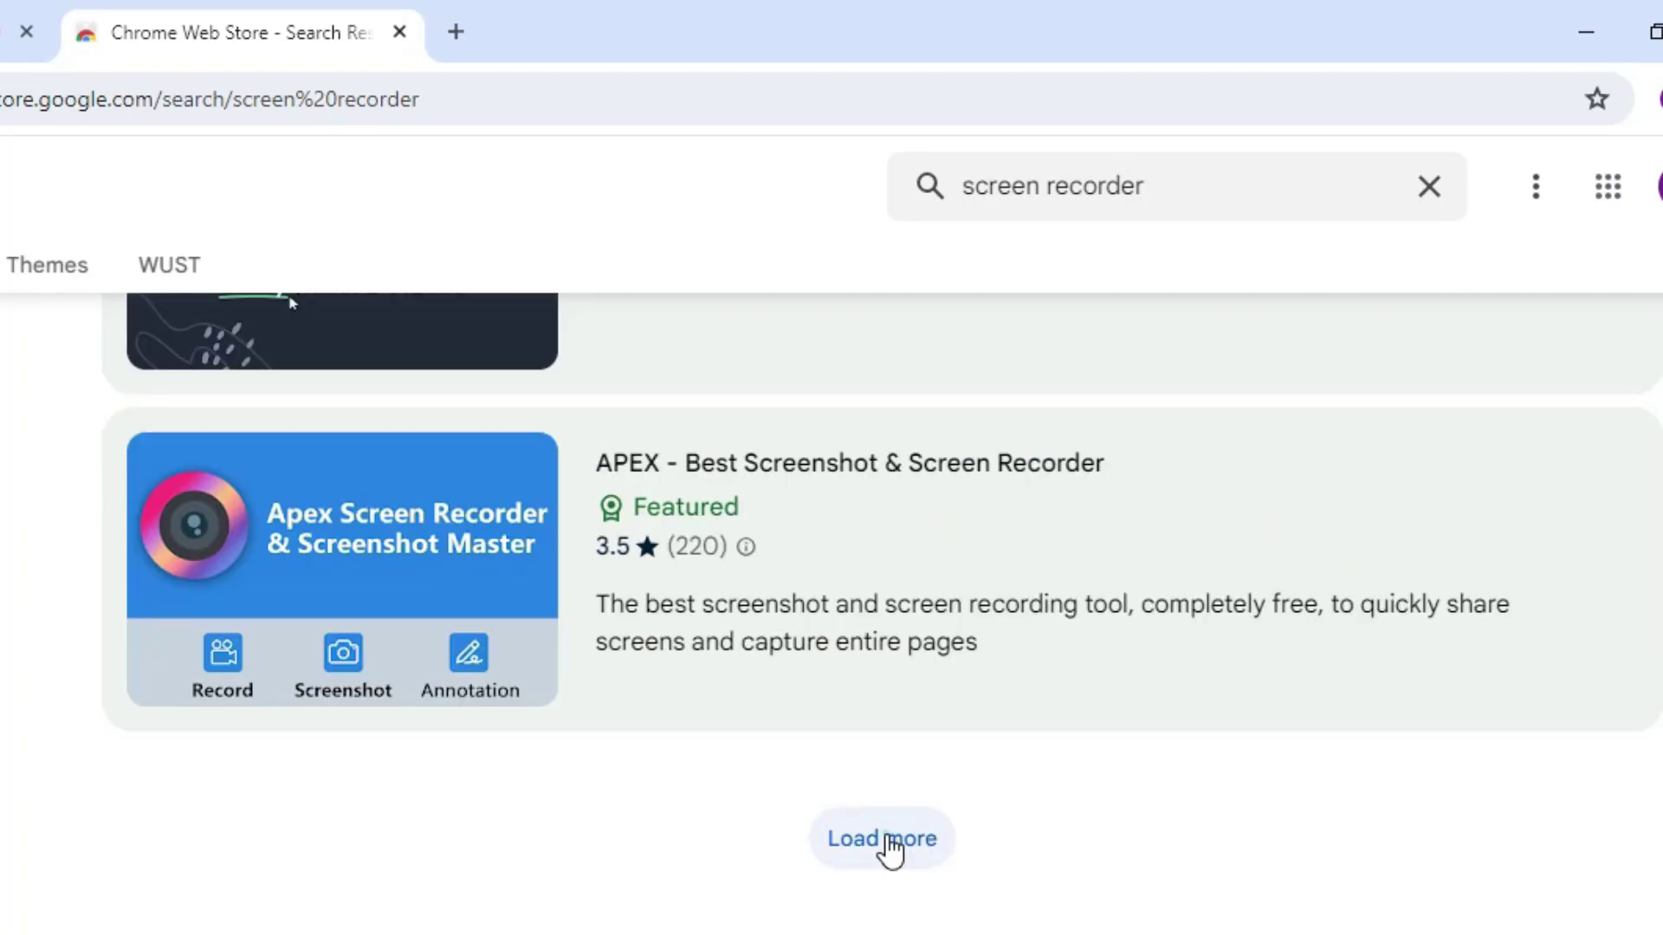
pyautogui.click(890, 851)
pyautogui.scroll(-13, 883, 850)
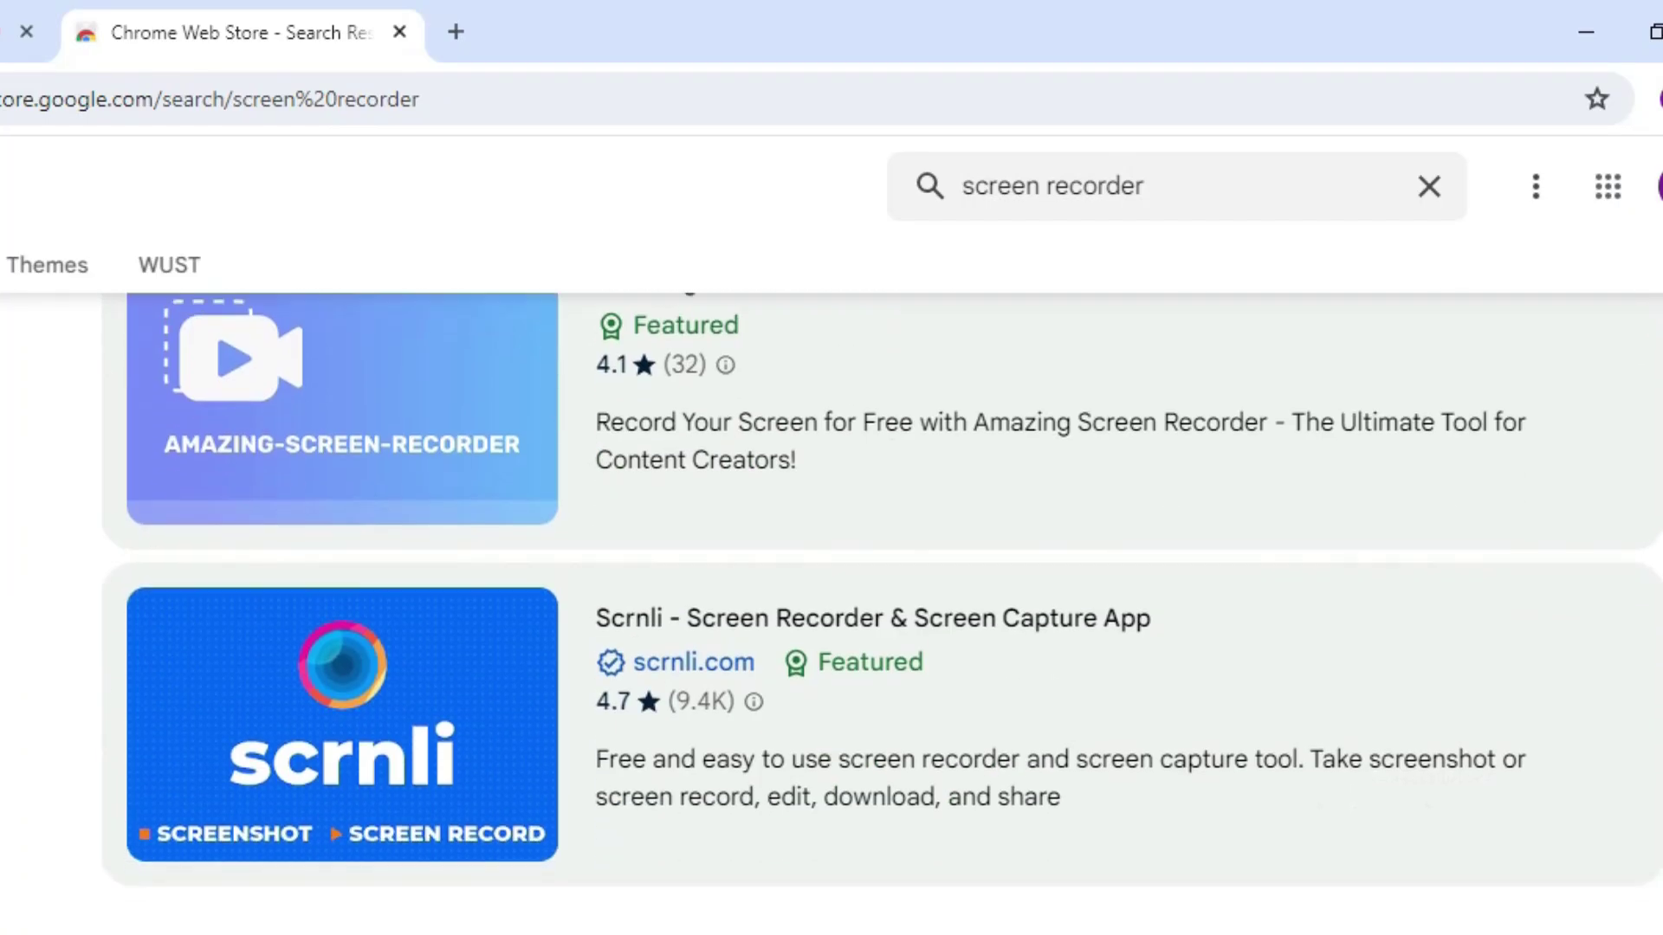
pyautogui.scroll(-2, 373, 706)
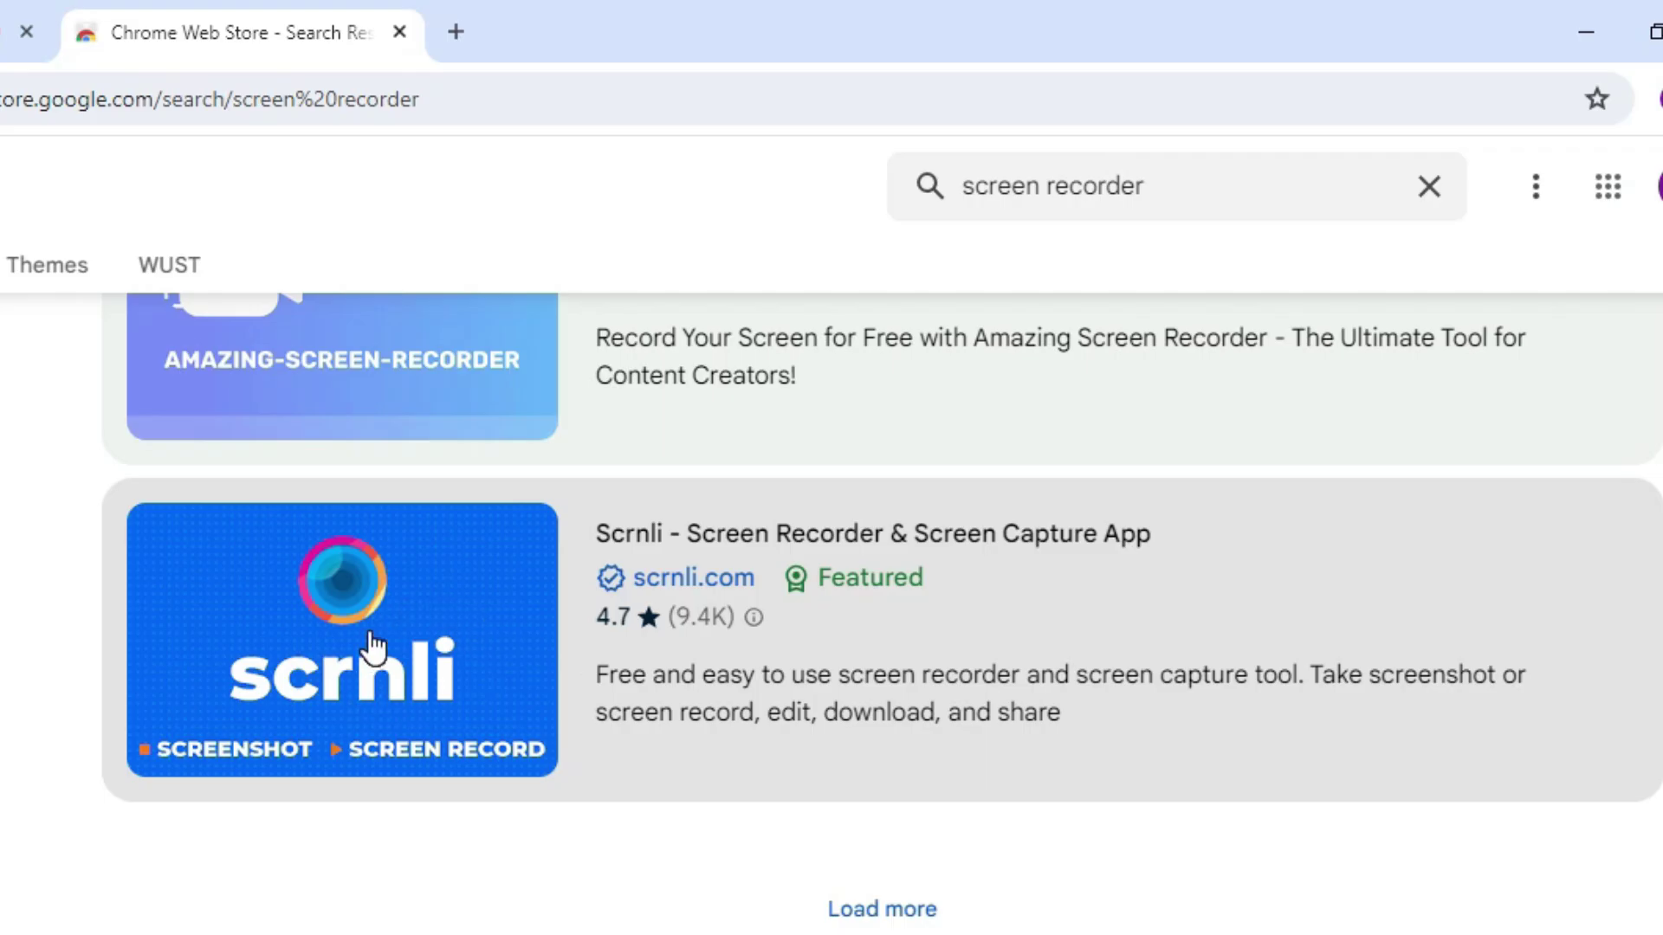
pyautogui.click(395, 615)
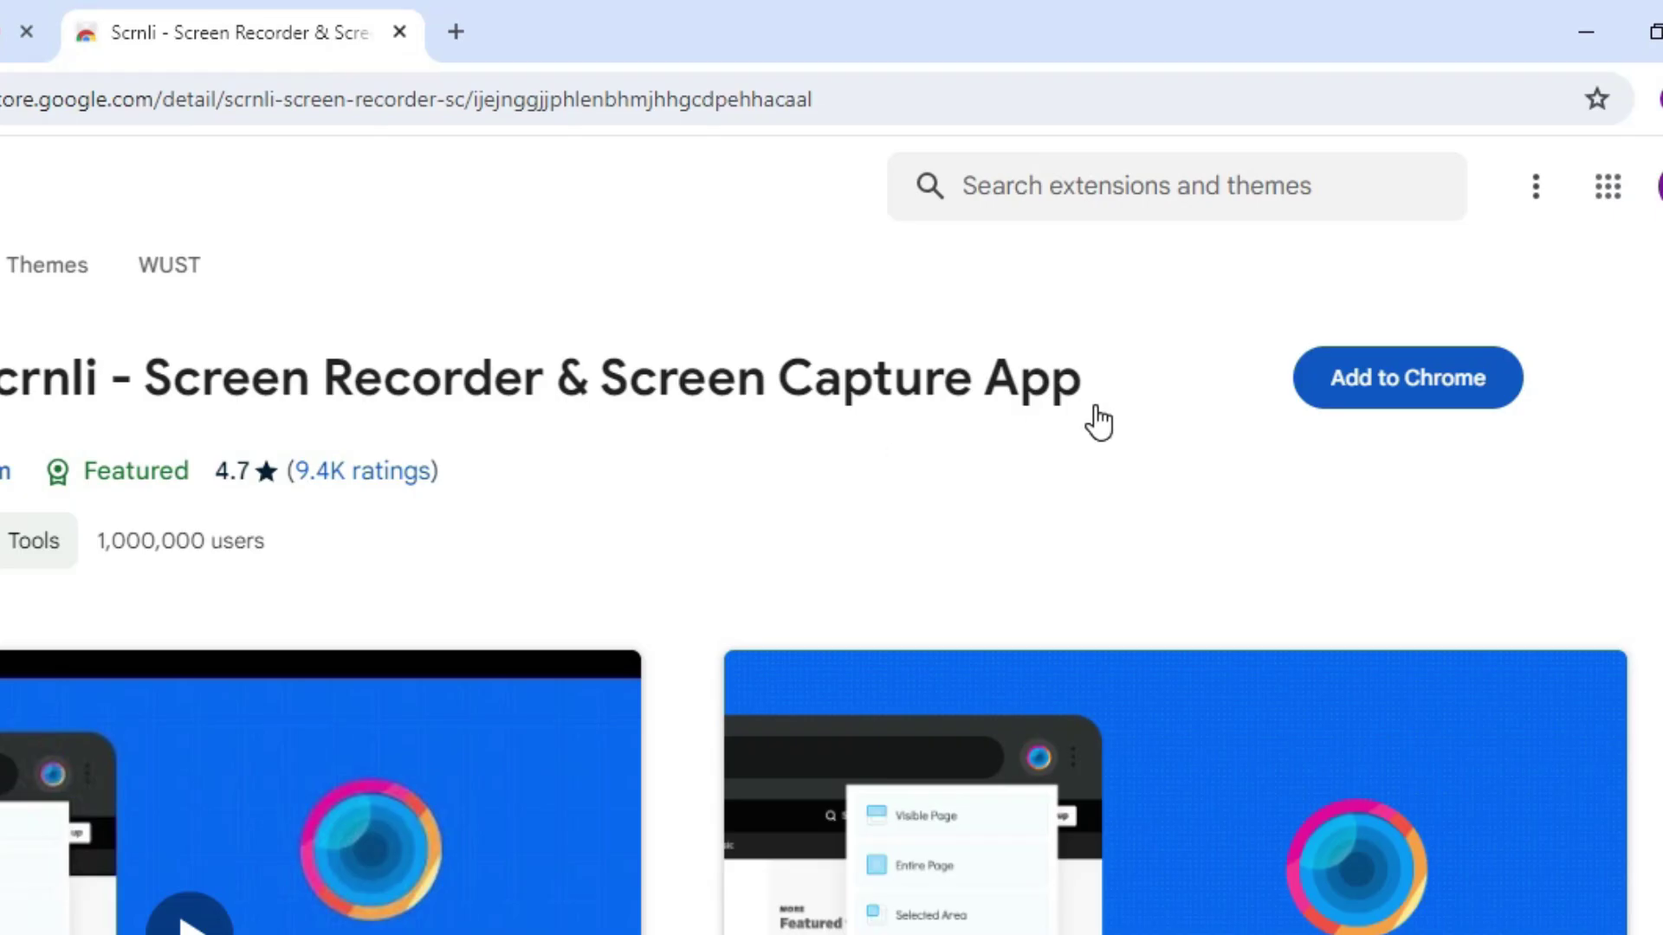
# Add the Scrnli extension to Chrome and pin it for quick access.
pyautogui.click(1416, 381)
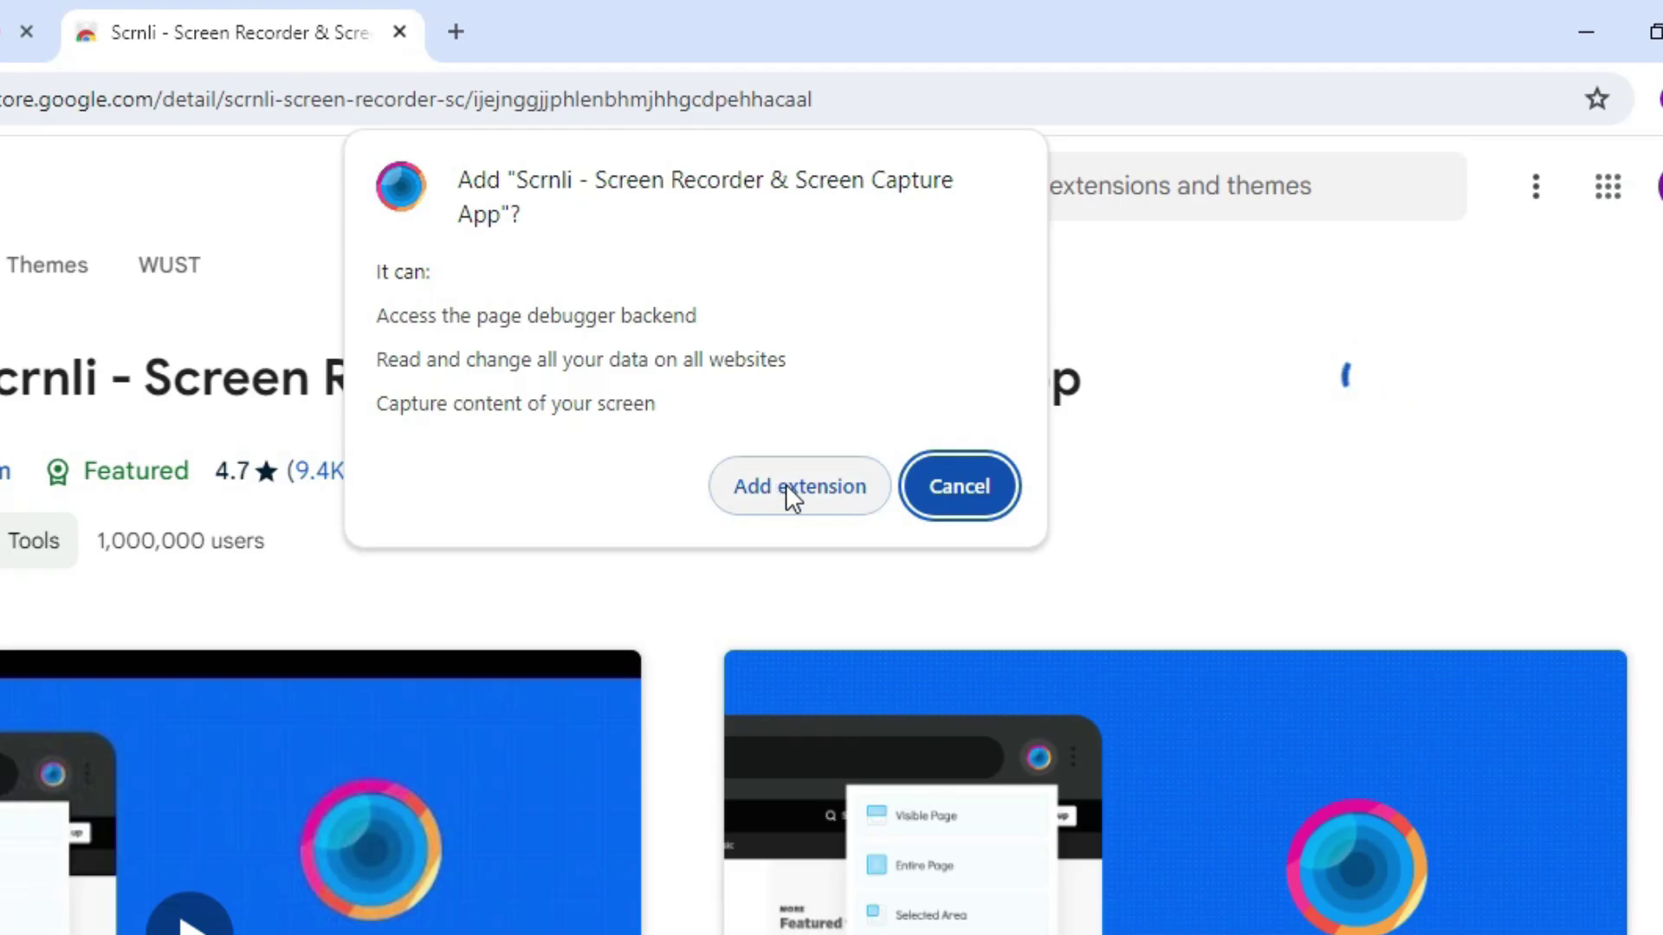
pyautogui.click(786, 483)
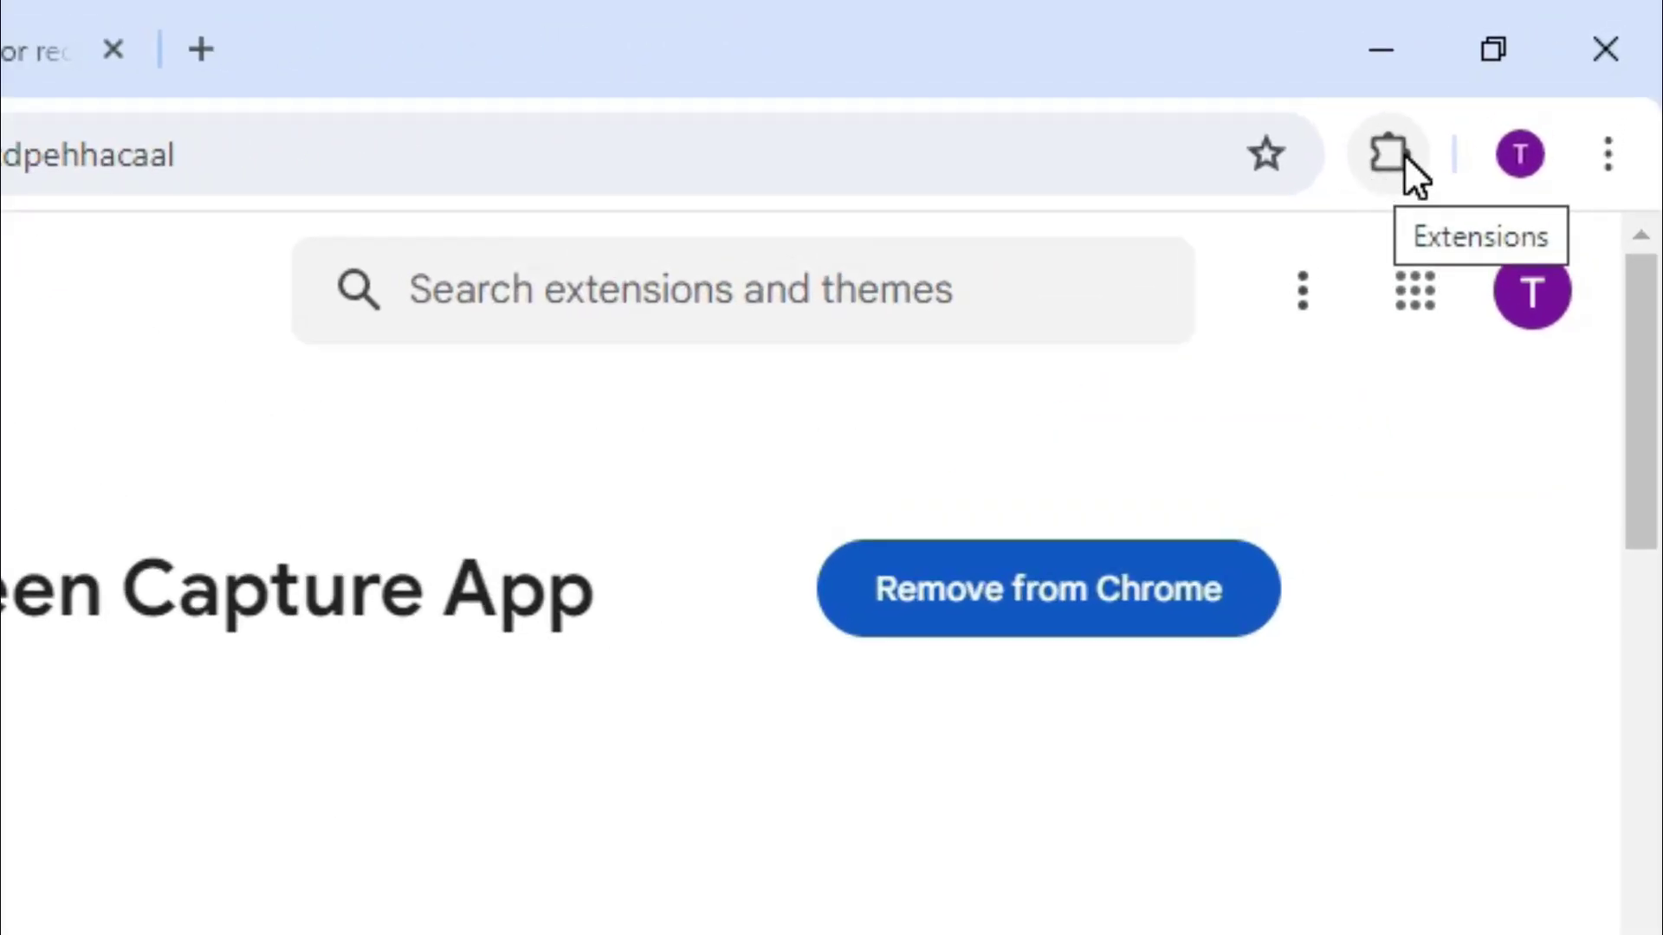
pyautogui.click(1405, 154)
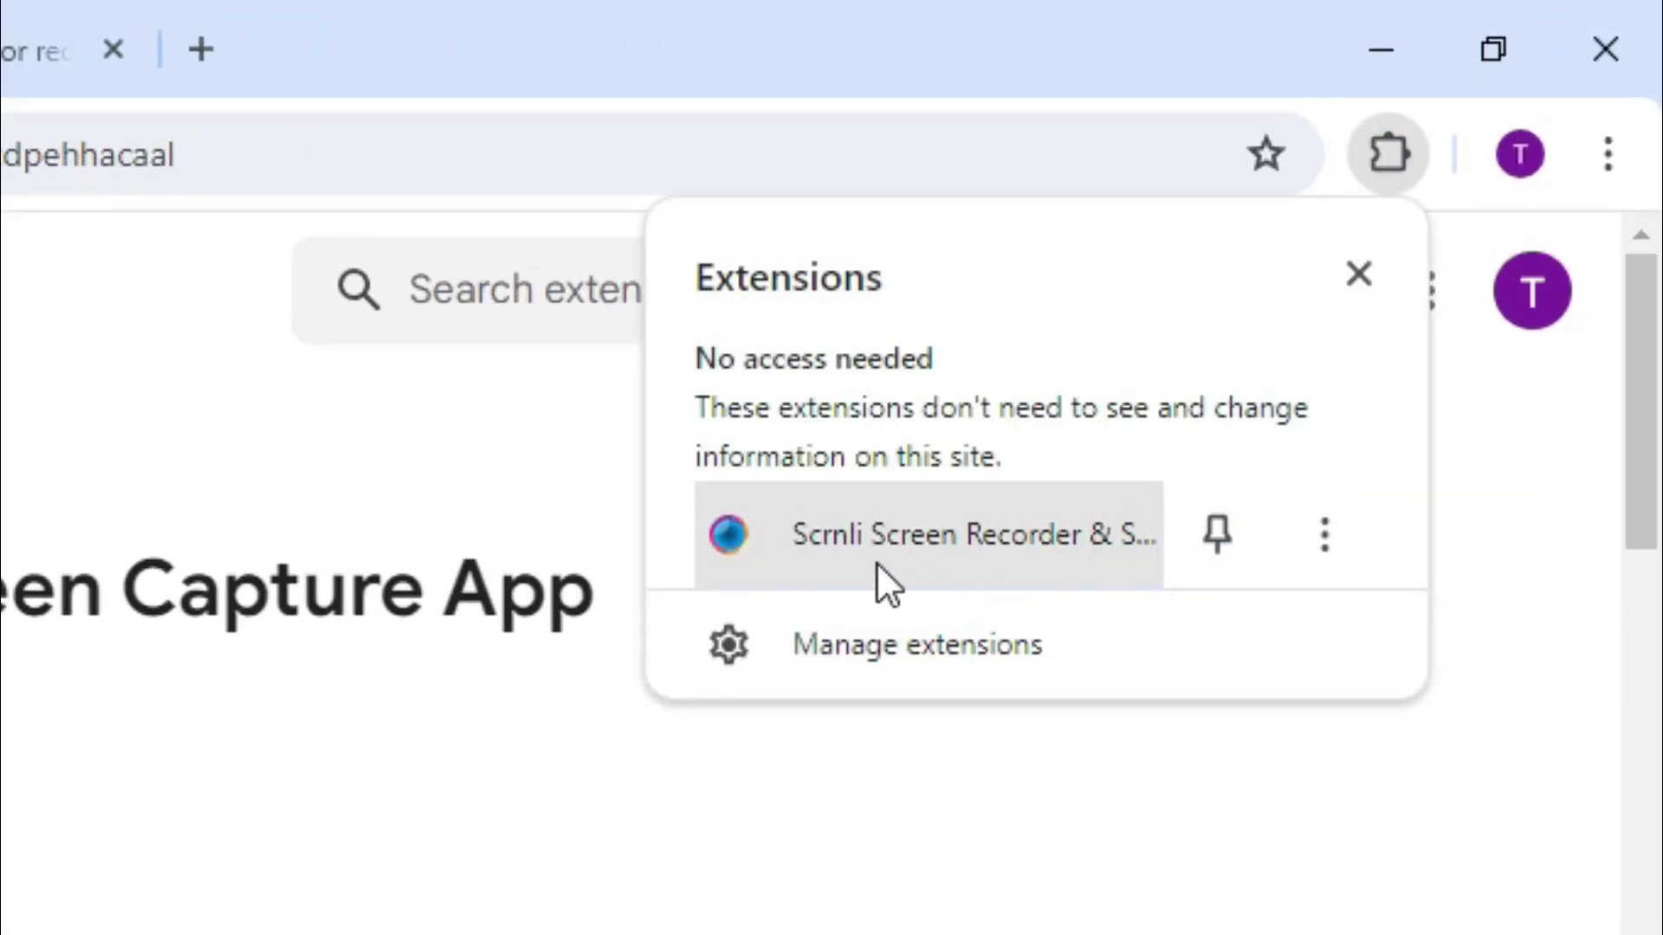
pyautogui.click(1212, 539)
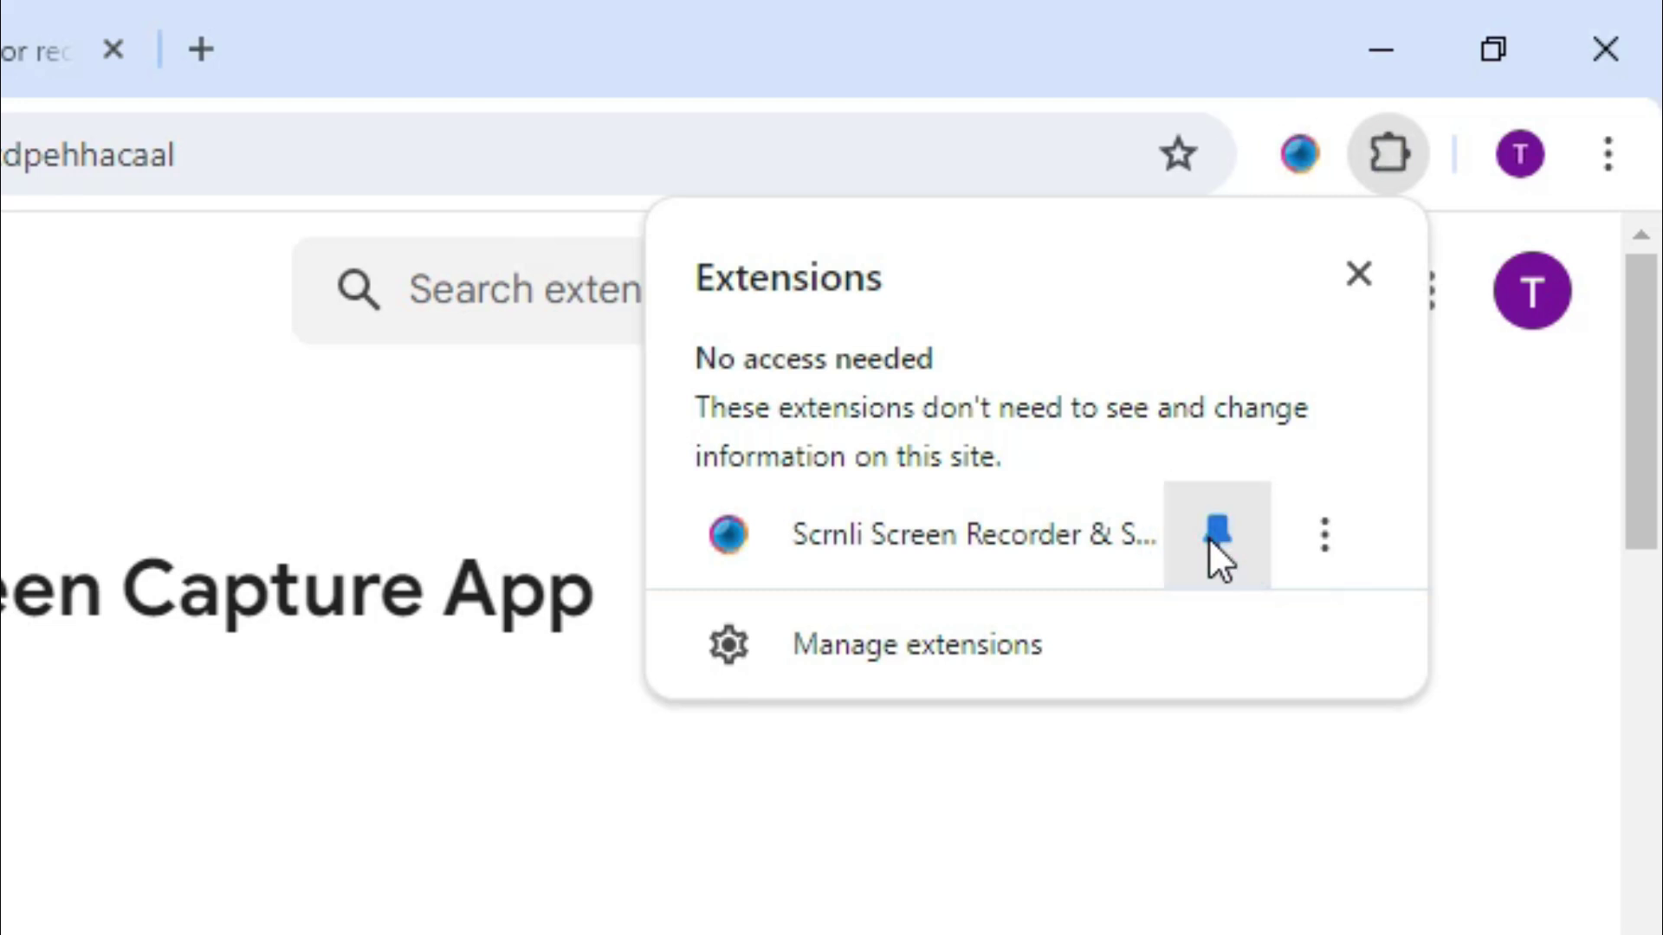
pyautogui.click(1183, 75)
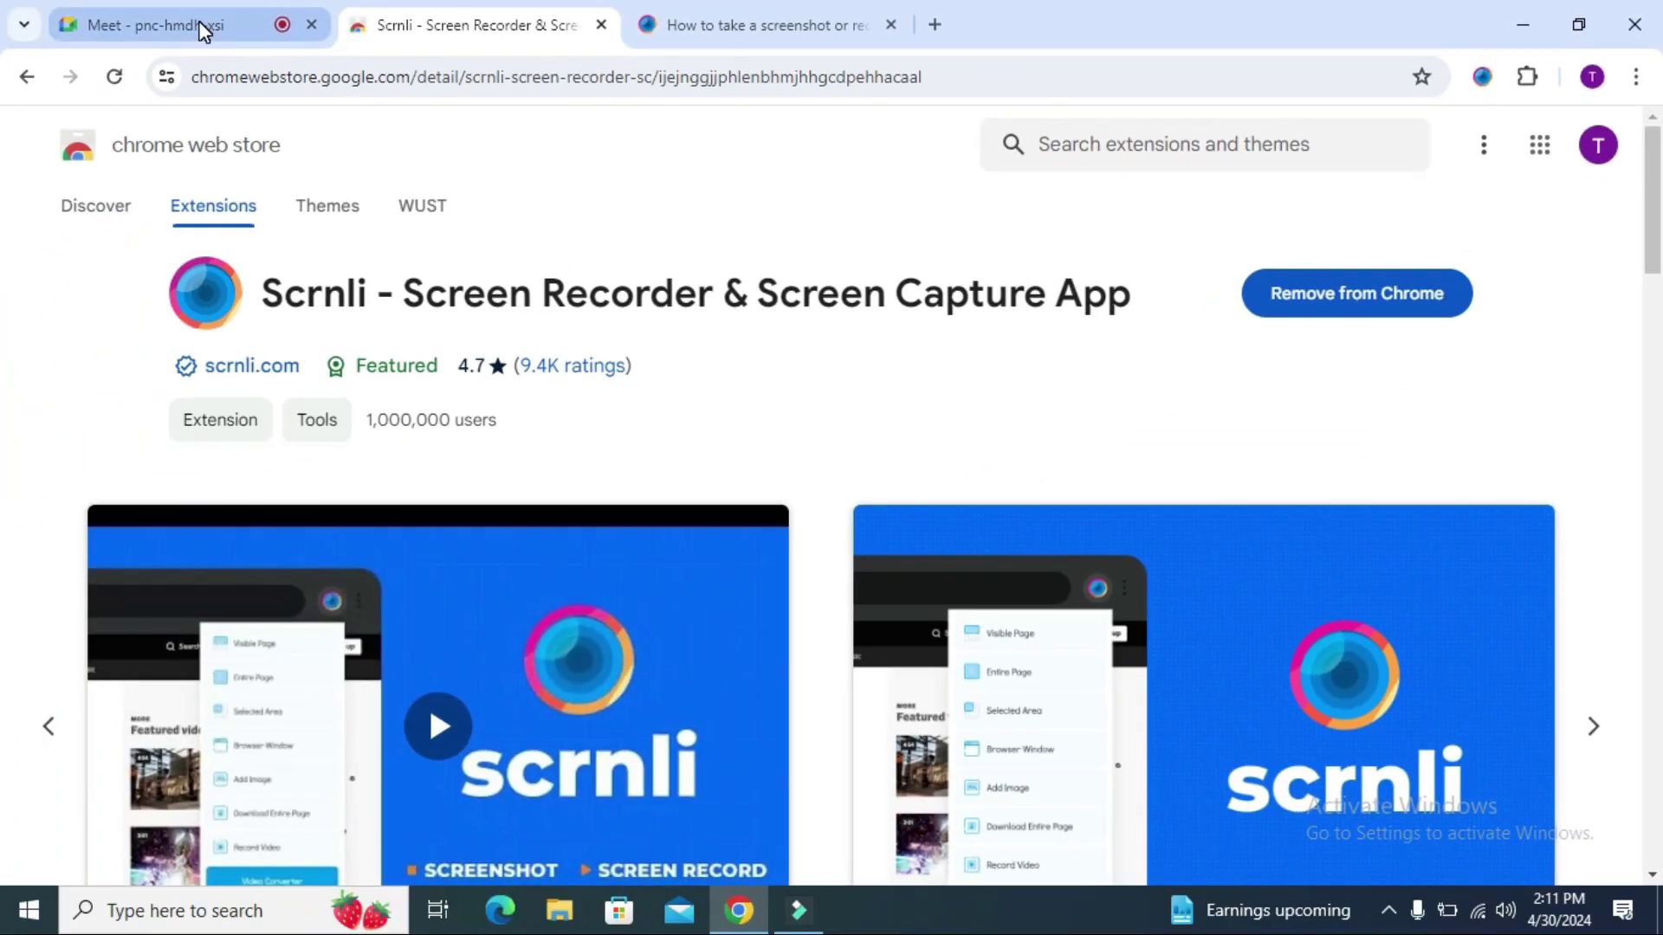
# Return to the Google Meet tab and capture the browser window with Scrnli.
pyautogui.click(203, 30)
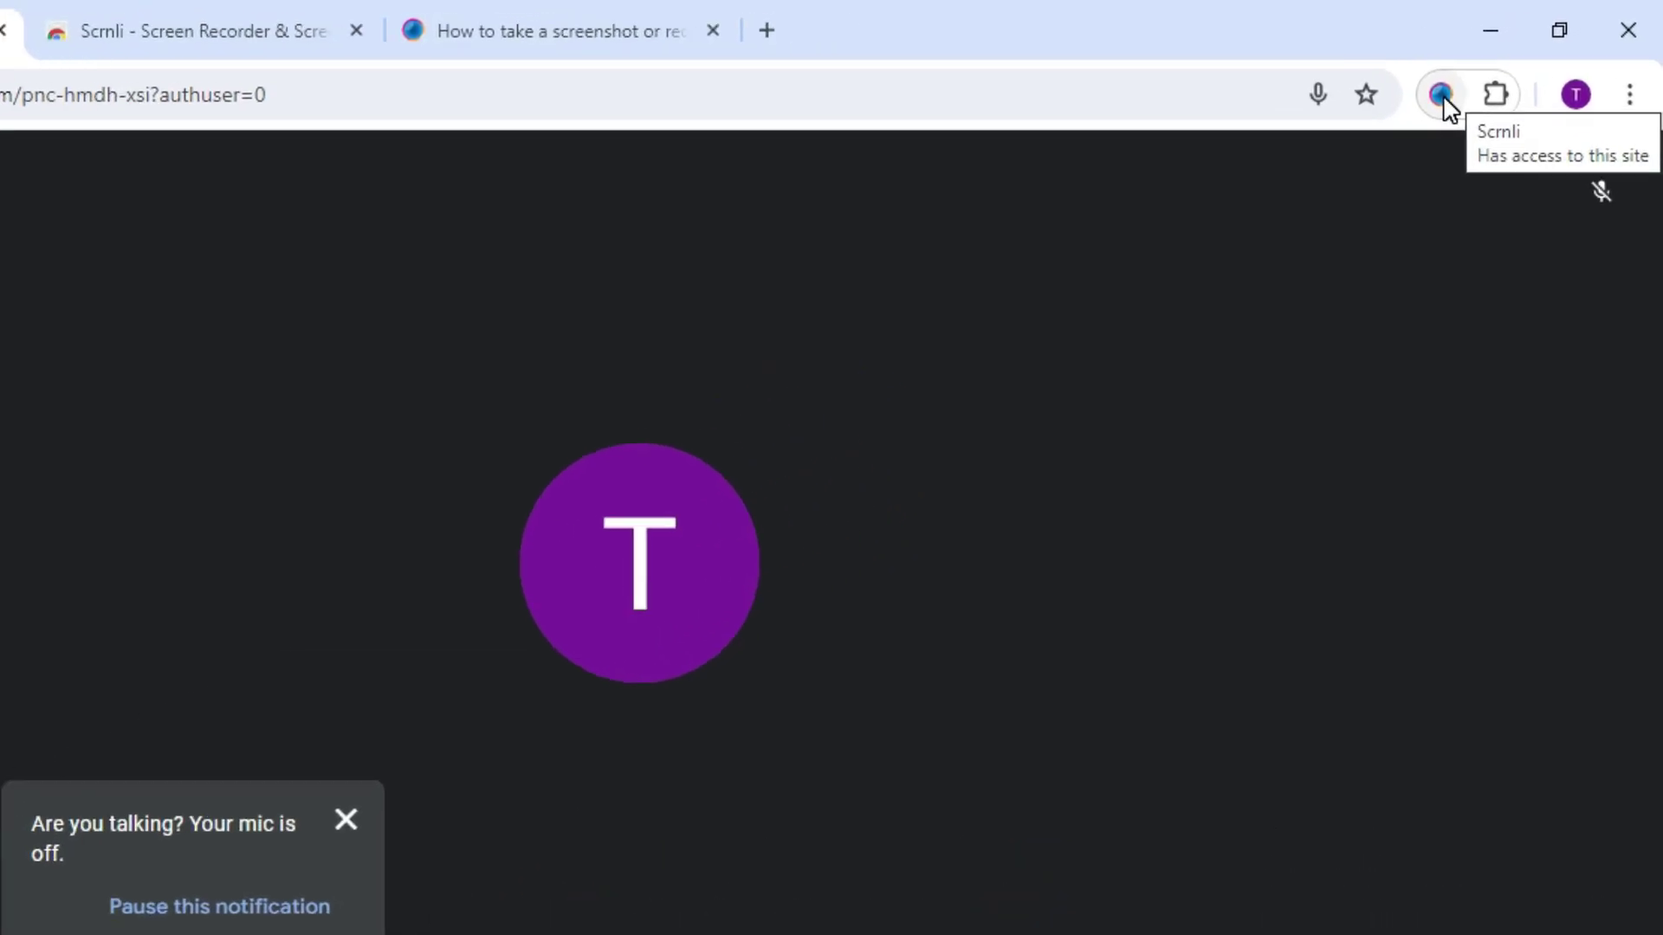
pyautogui.click(1442, 97)
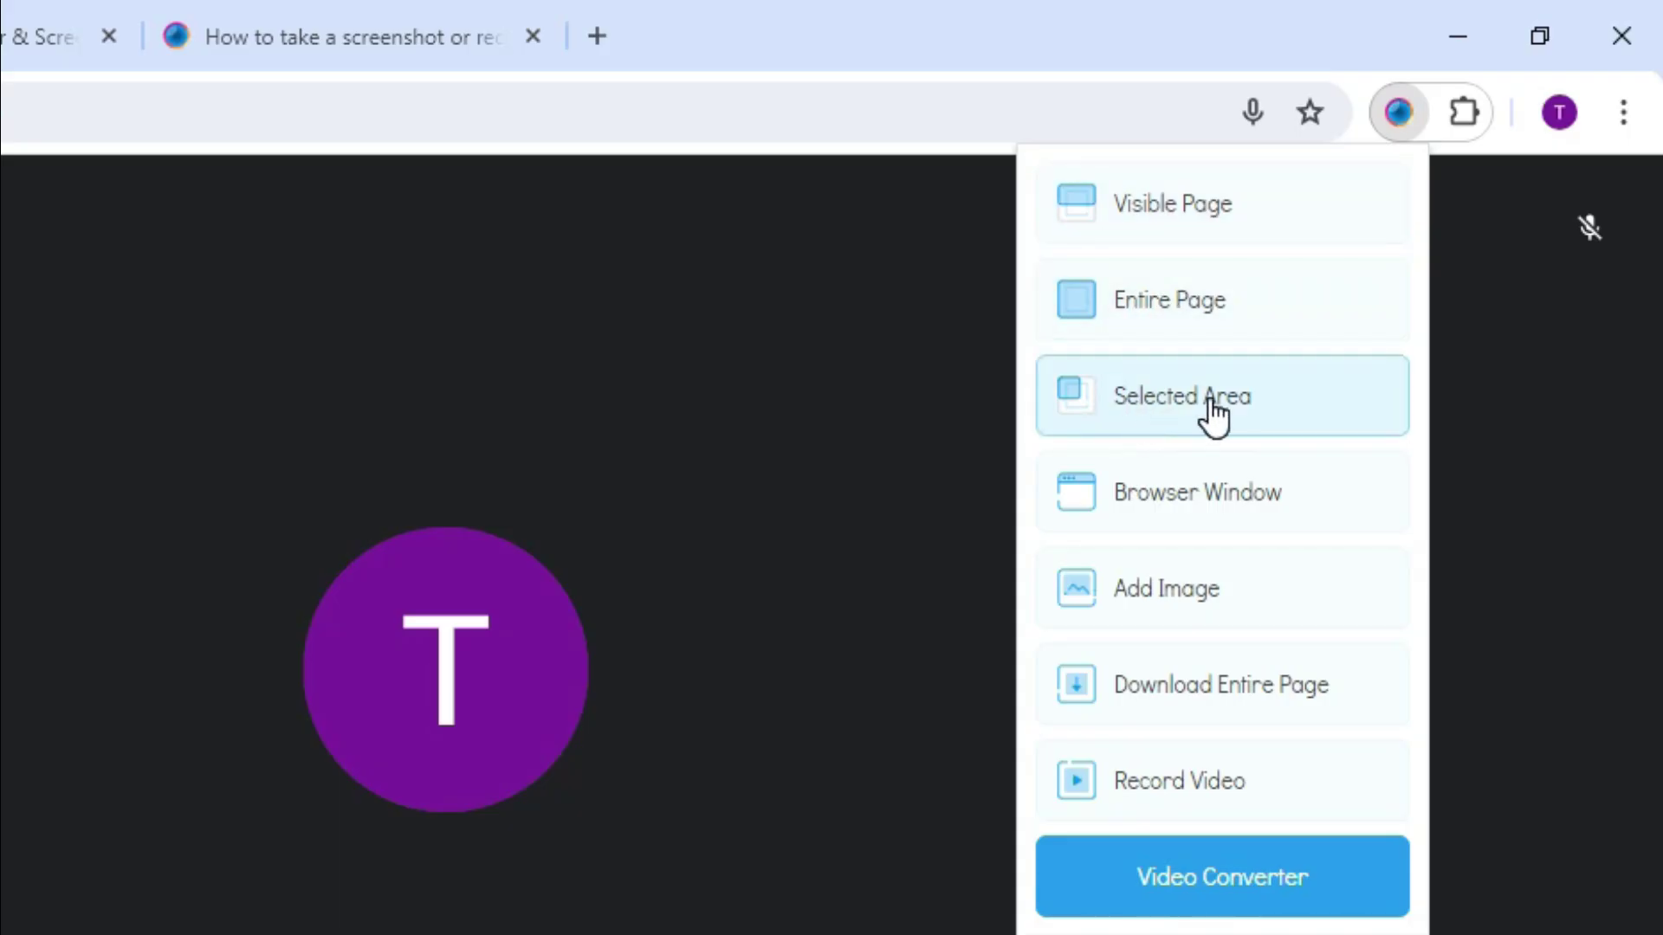
pyautogui.click(1246, 500)
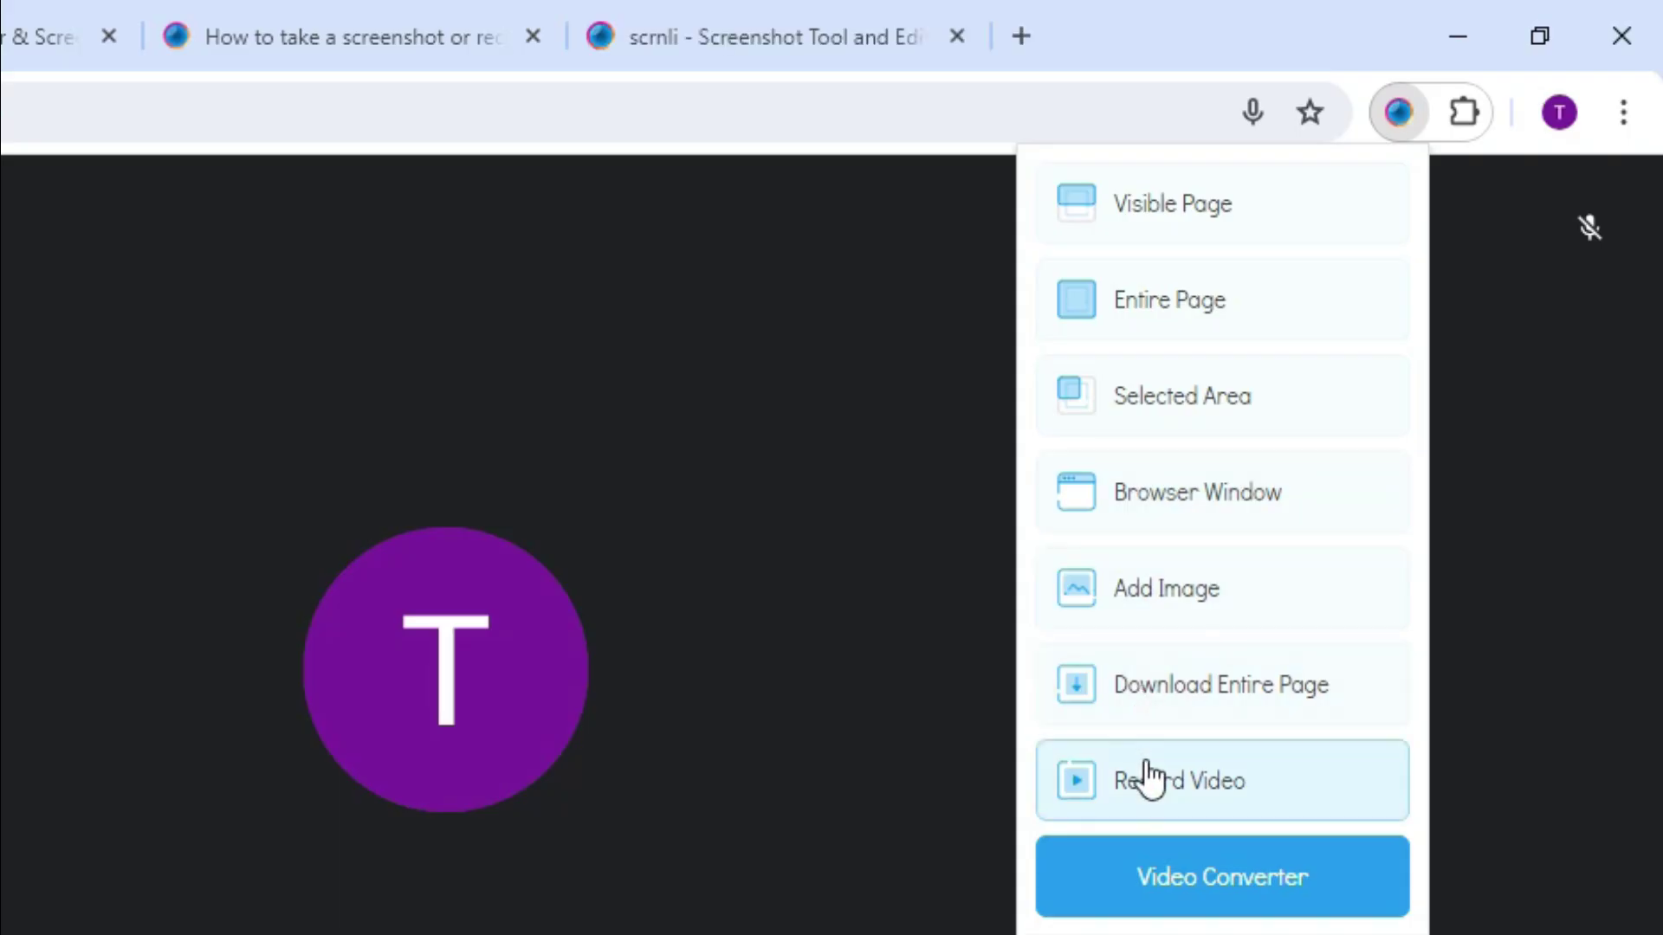
# In Scrnli's video recording options, enable Record Mic Sound and allow microphone access for this time only.
pyautogui.click(1198, 795)
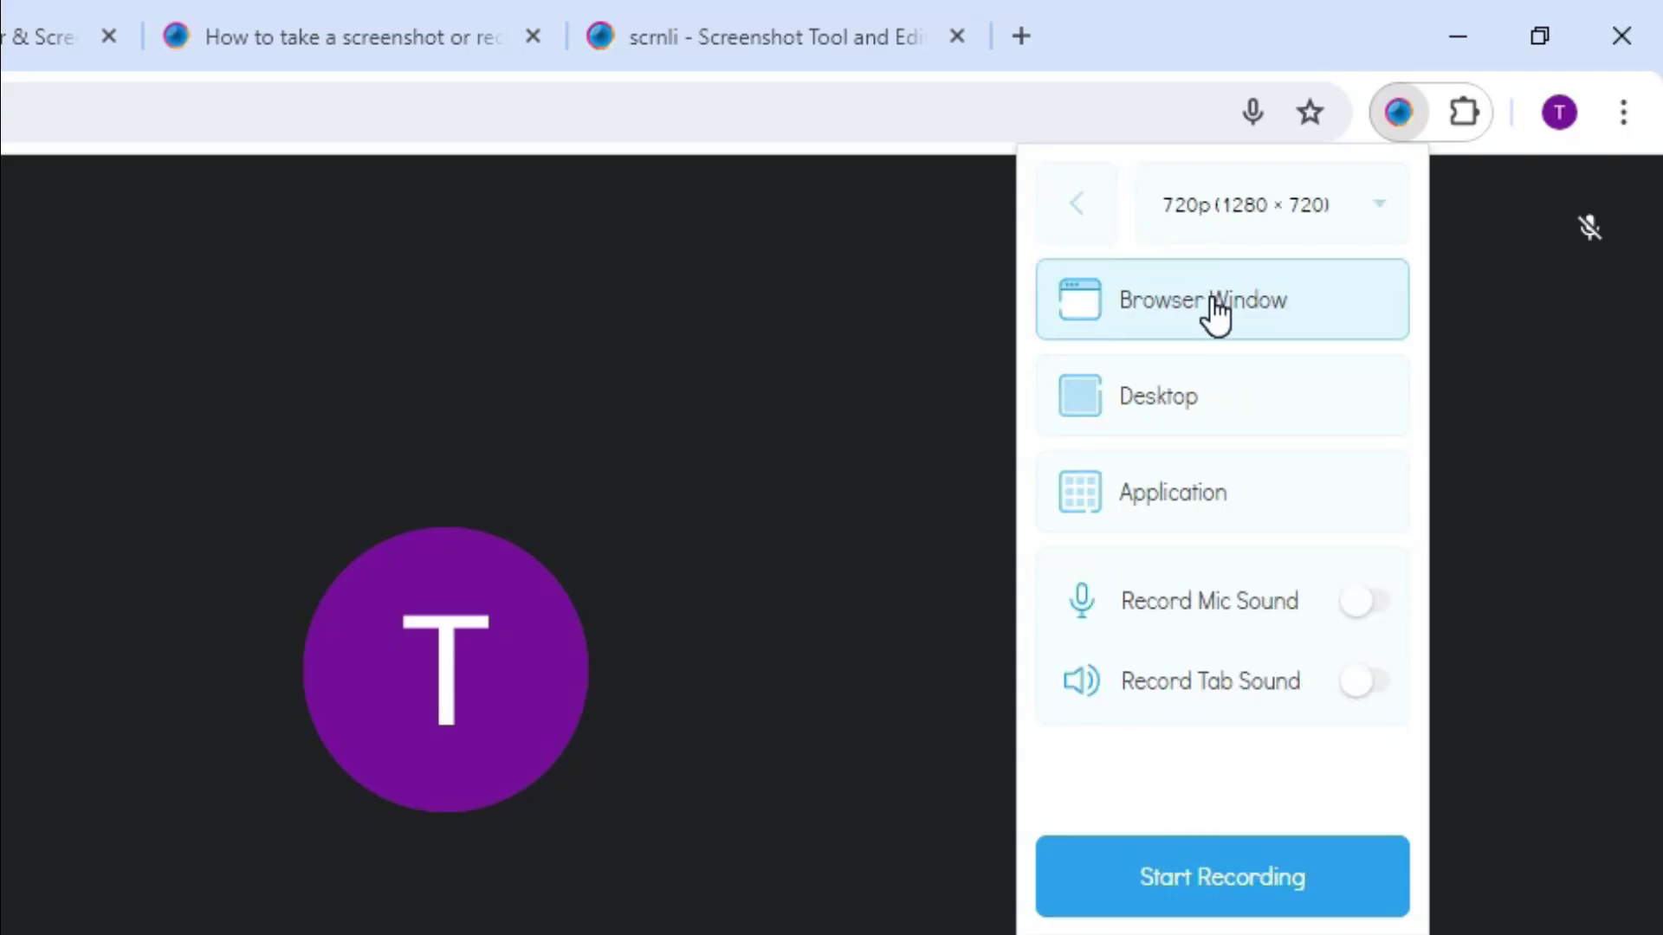
pyautogui.click(1356, 601)
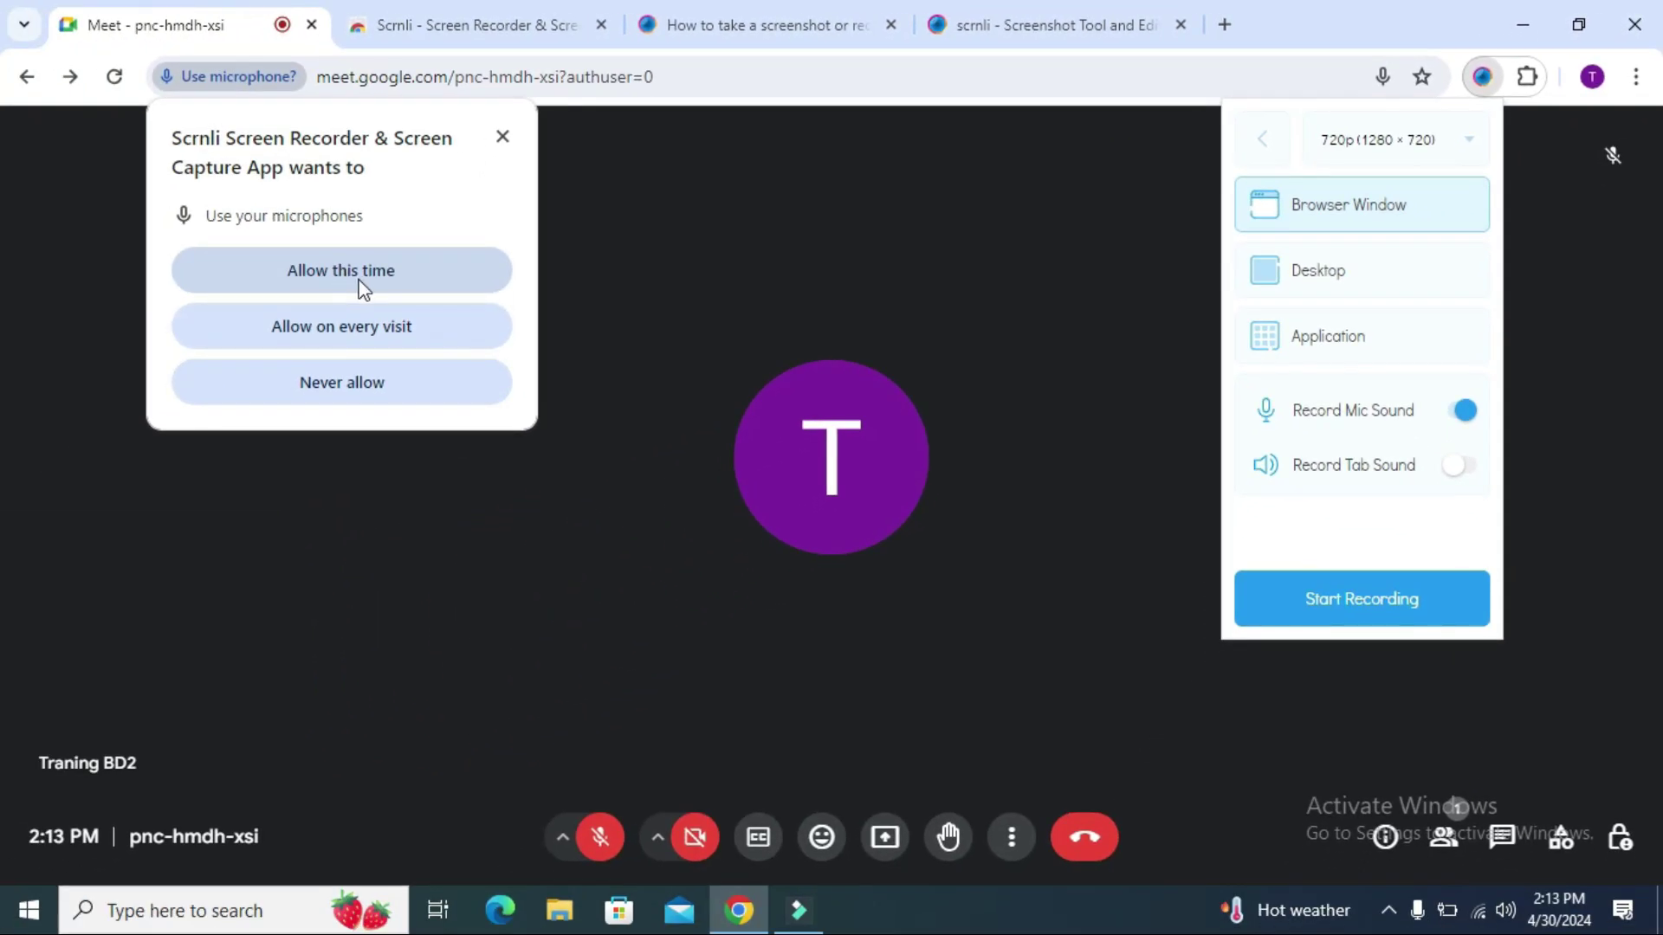
pyautogui.click(362, 276)
# Reopen Scrnli's video recording options and enable Record Tab Sound.
pyautogui.click(1482, 77)
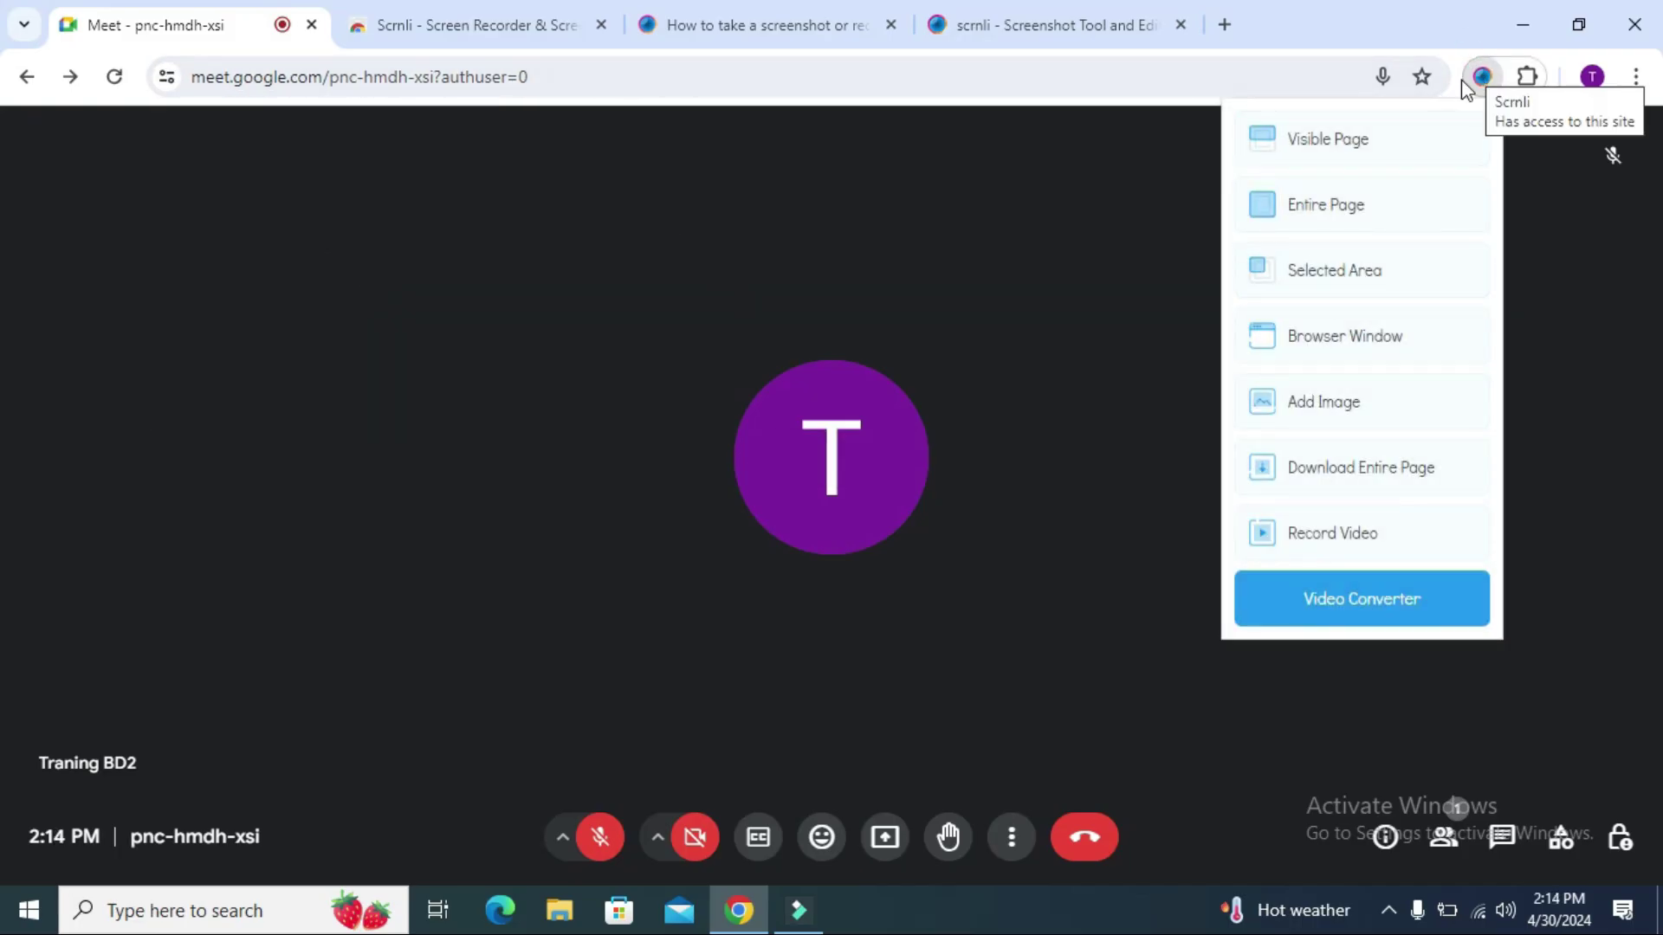
pyautogui.click(1325, 531)
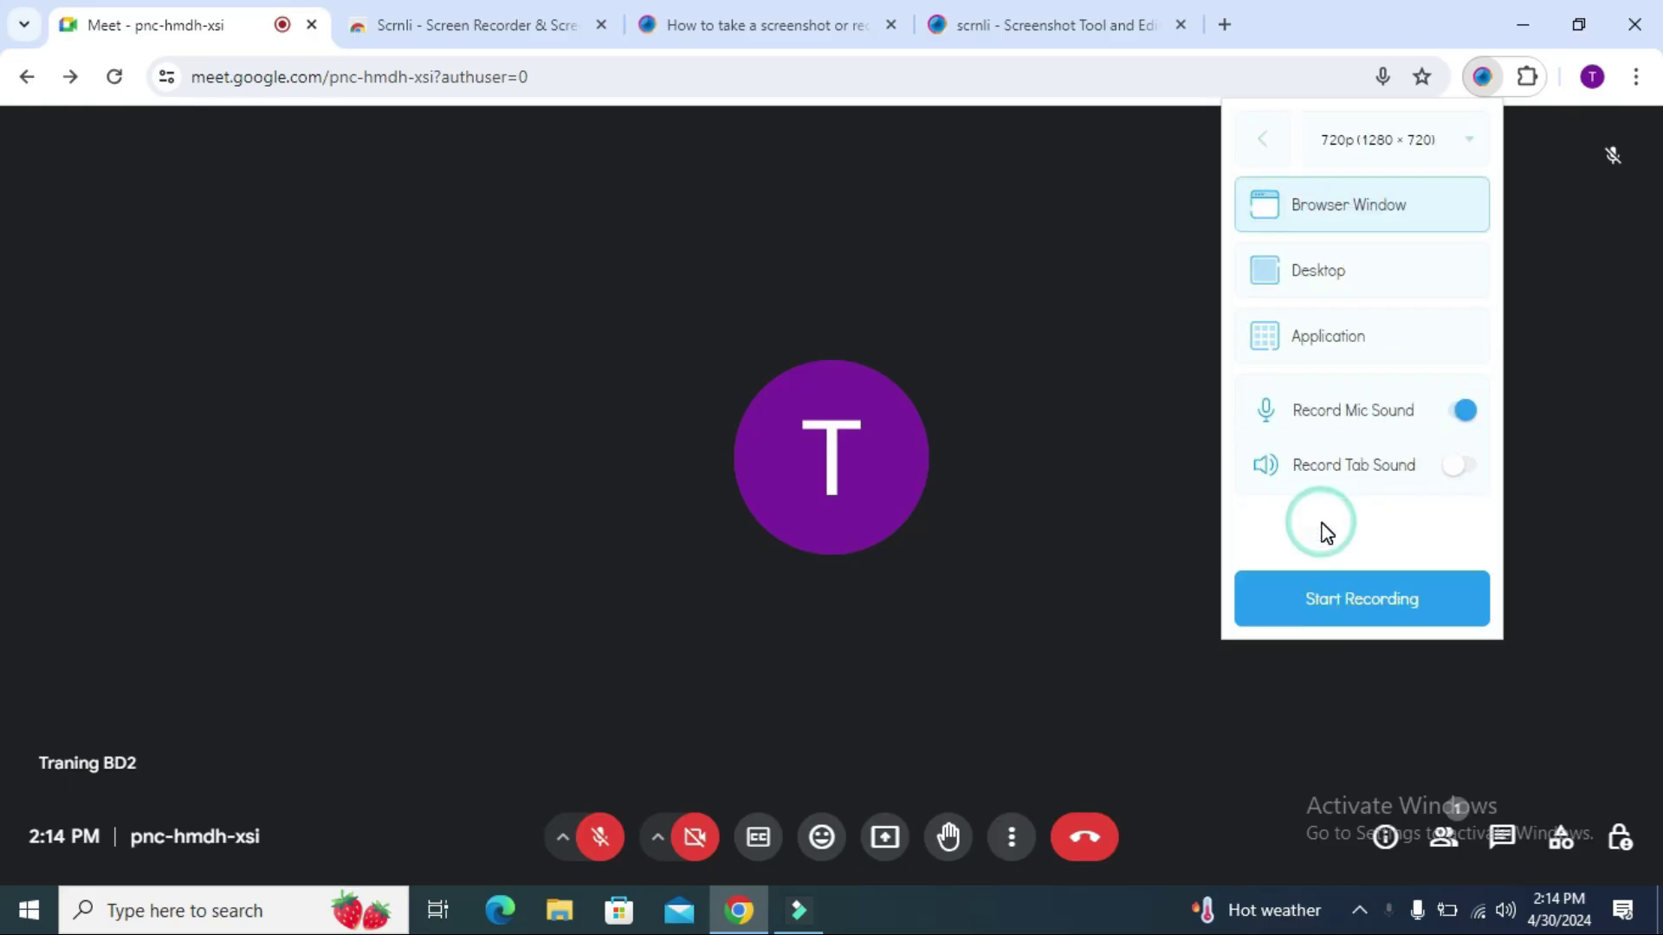
pyautogui.moveTo(1355, 466); pyautogui.dragTo(1357, 467)
pyautogui.click(1386, 462)
pyautogui.click(1459, 470)
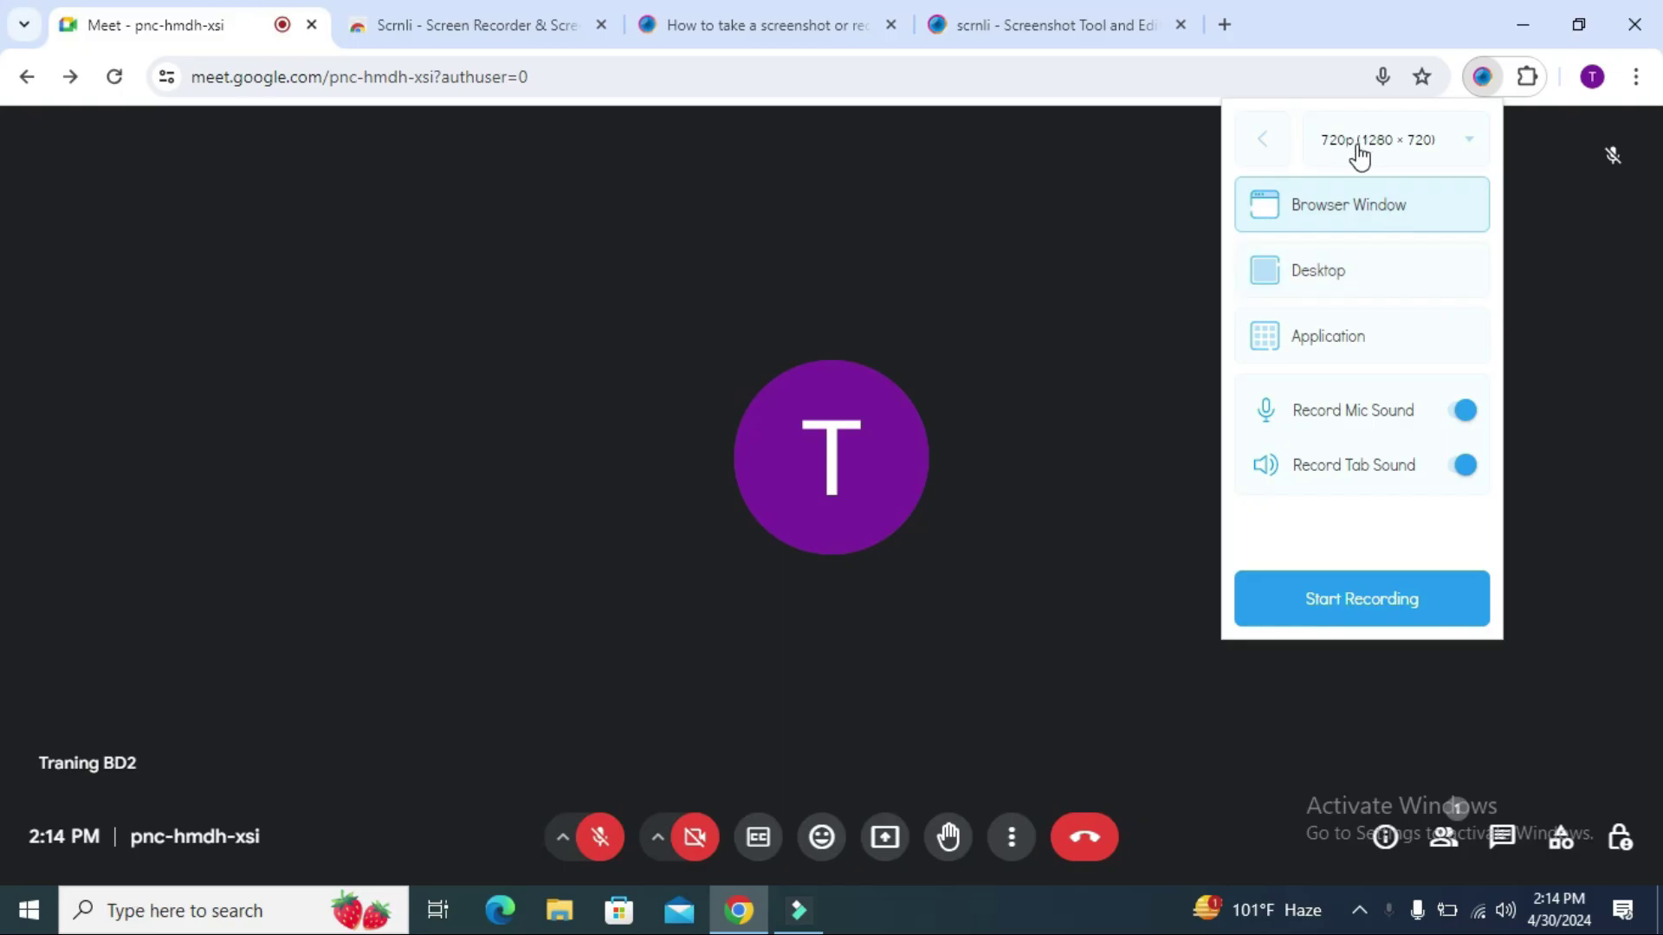
# Review the available resolutions, keep 720p (1280 × 720), and start recording the browser window.
pyautogui.click(1466, 144)
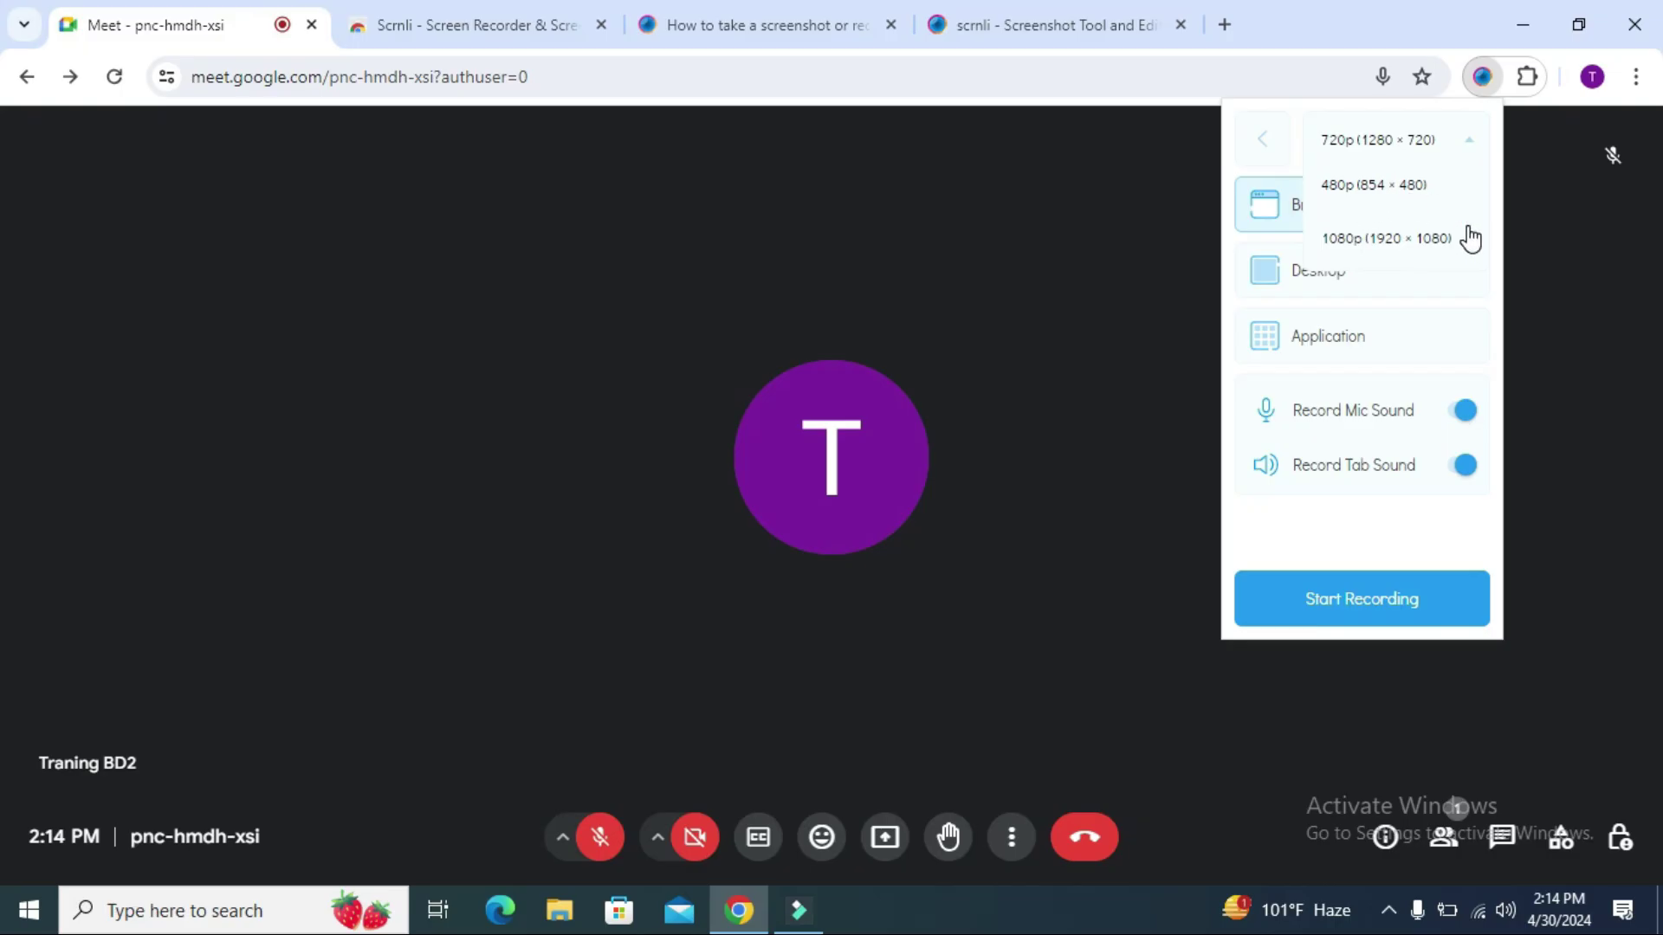
pyautogui.click(1366, 562)
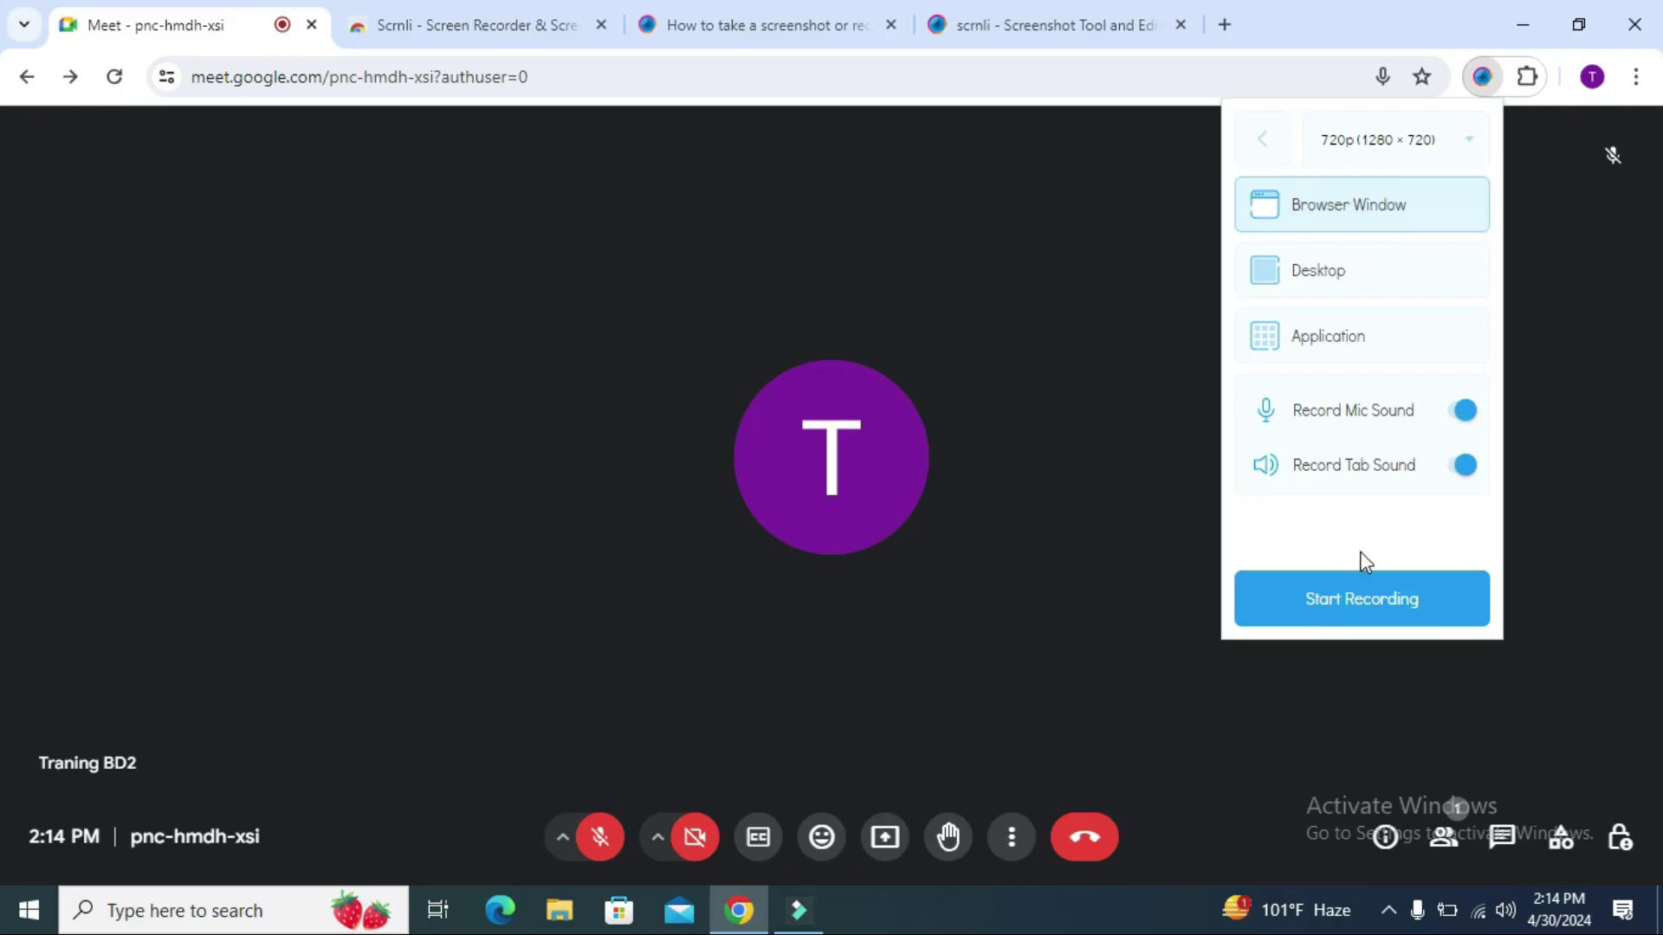
pyautogui.click(1366, 600)
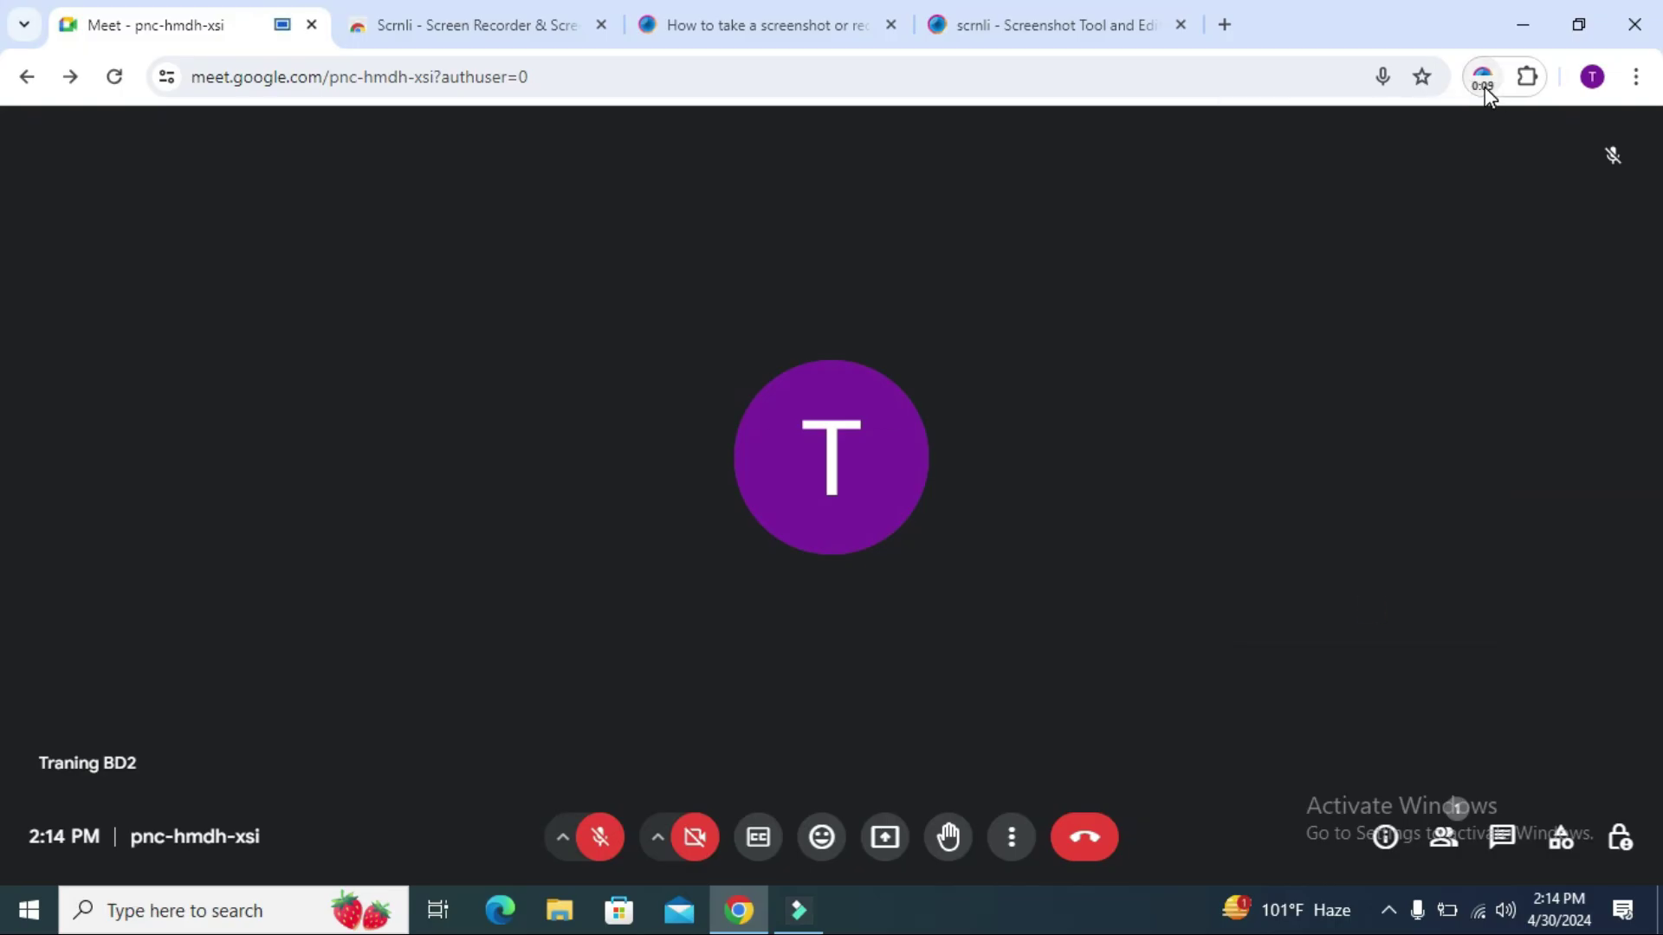
# Stop the Scrnli recording and play part of the recorded video before pausing it.
pyautogui.click(1490, 90)
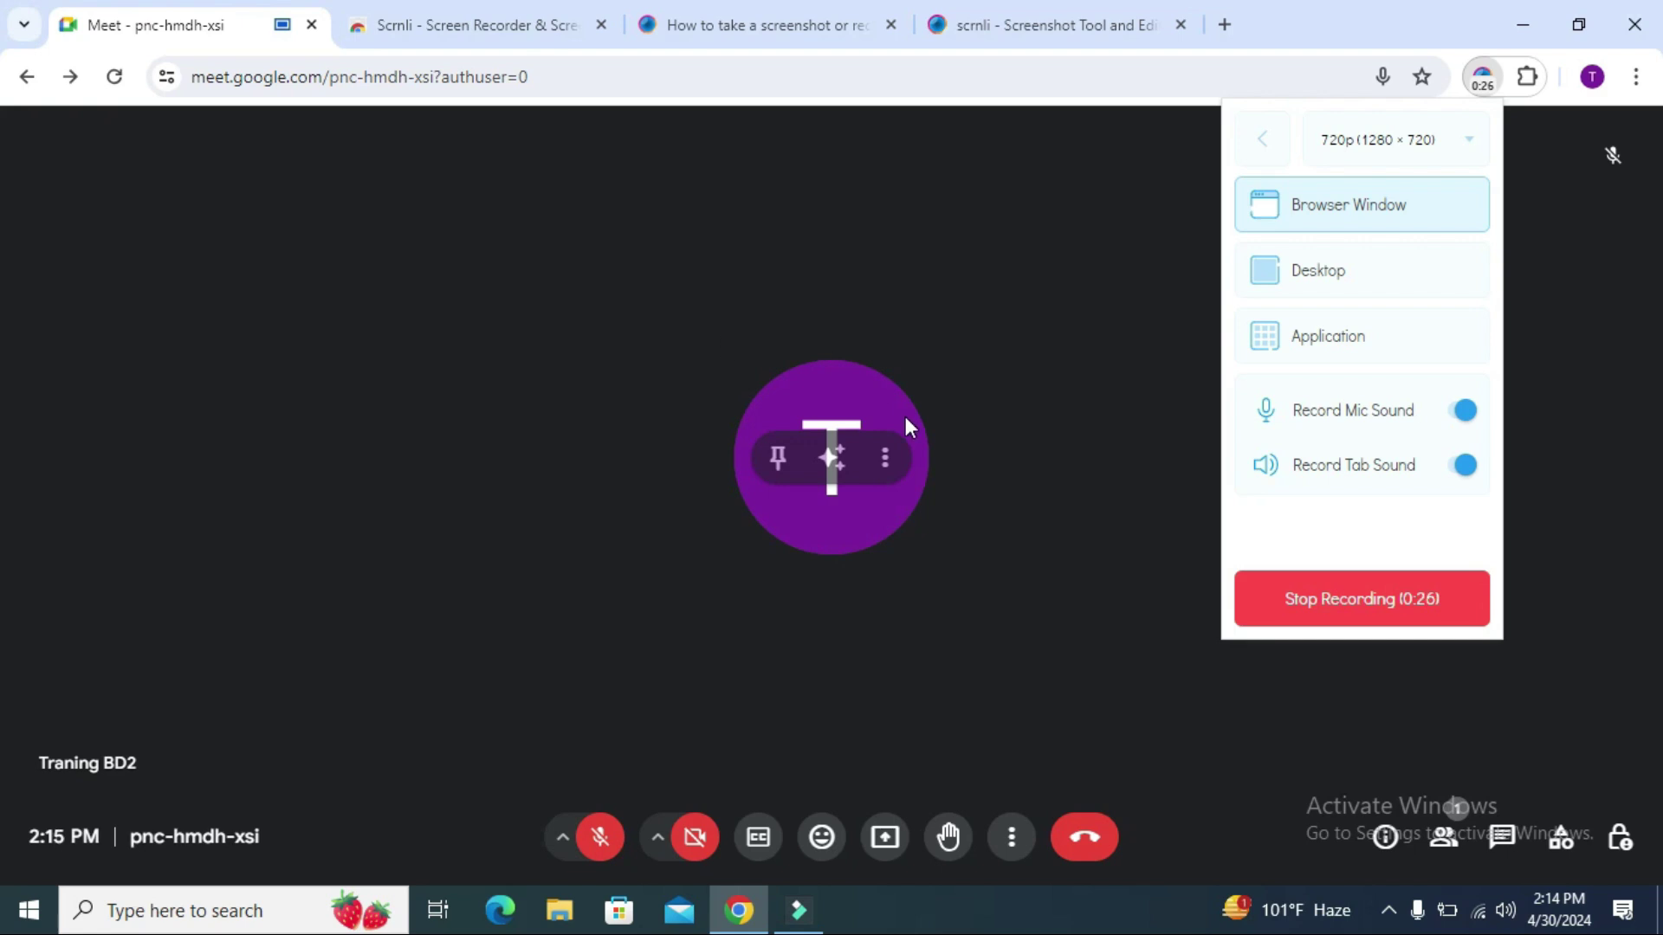
pyautogui.click(1395, 599)
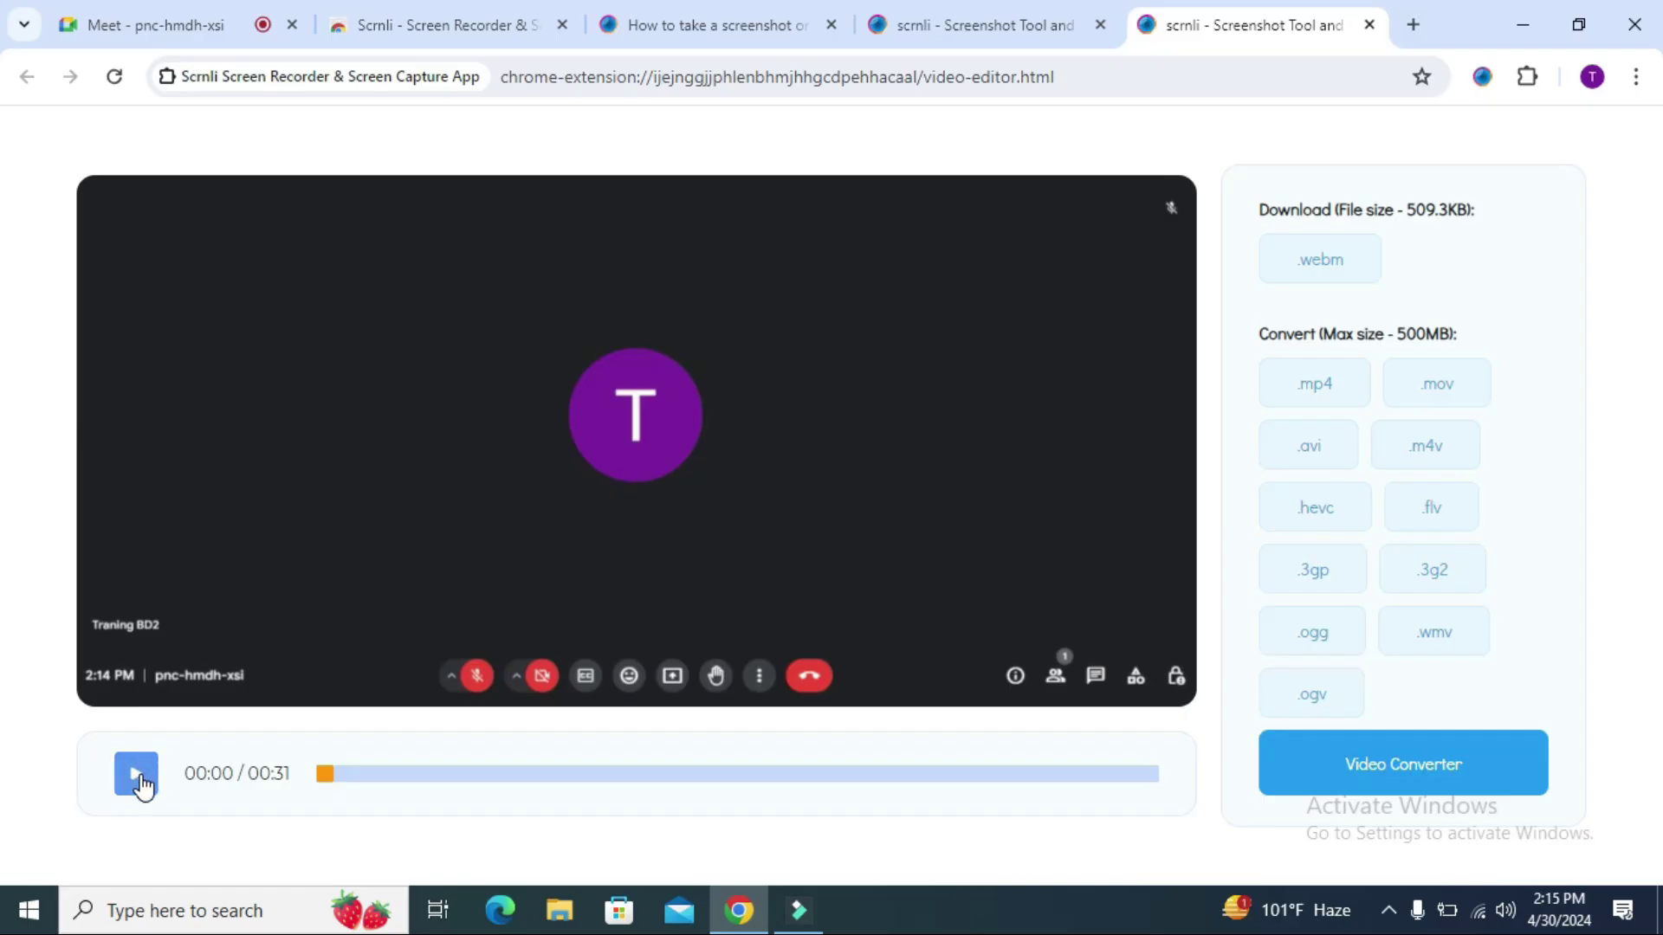
pyautogui.click(136, 780)
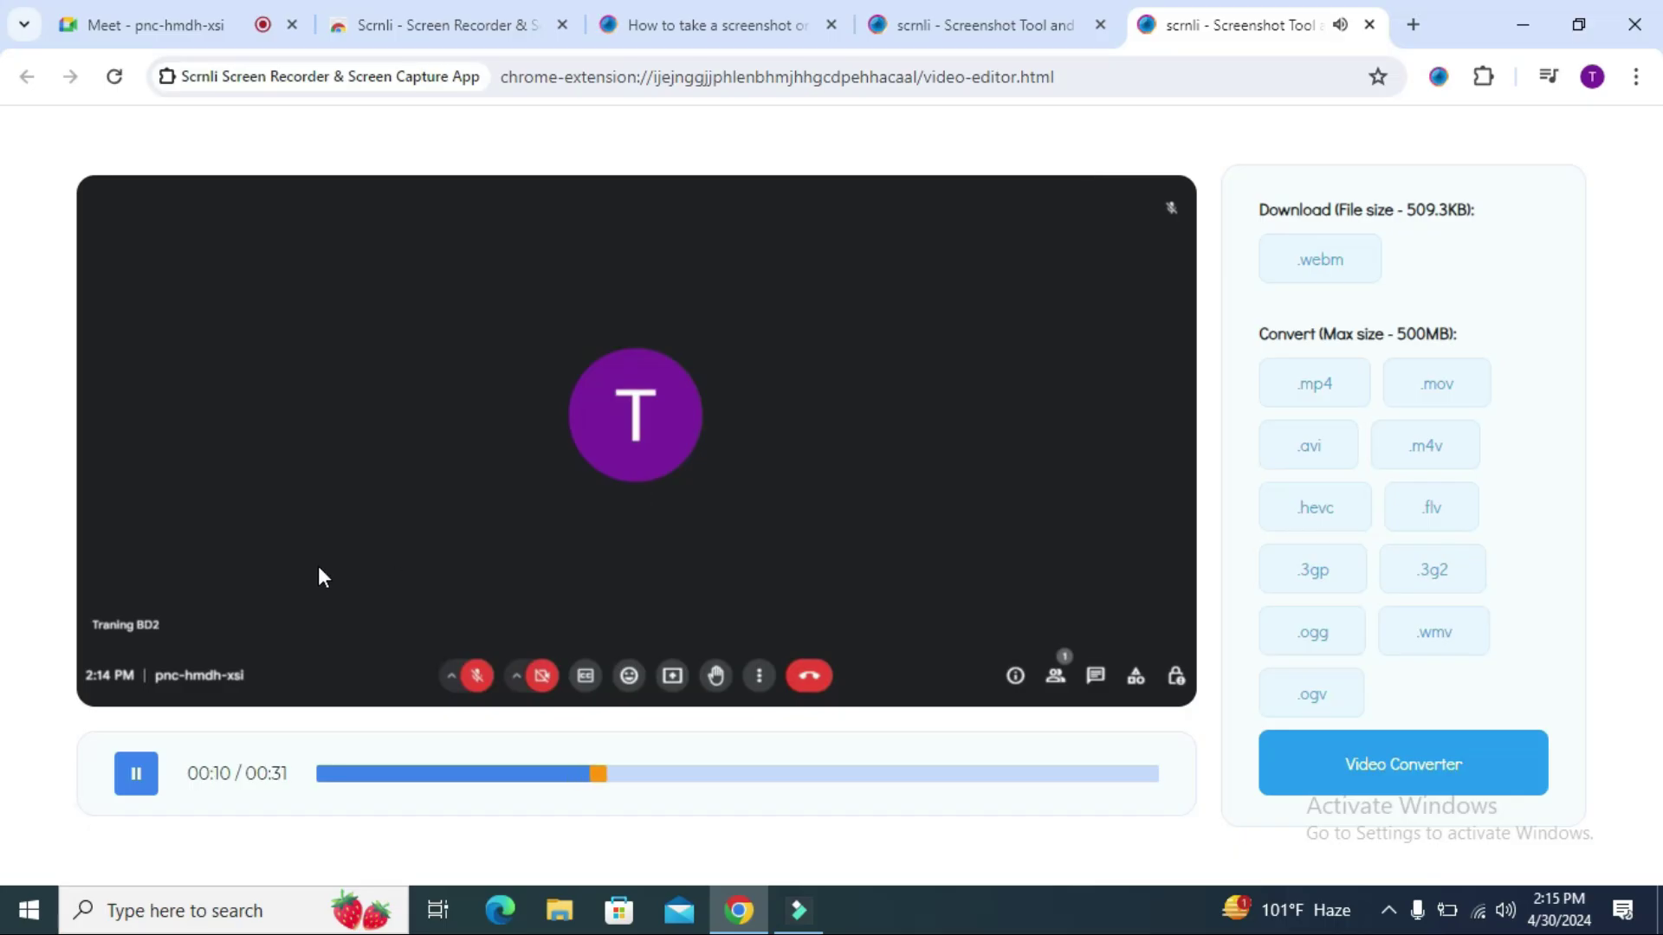
pyautogui.click(139, 778)
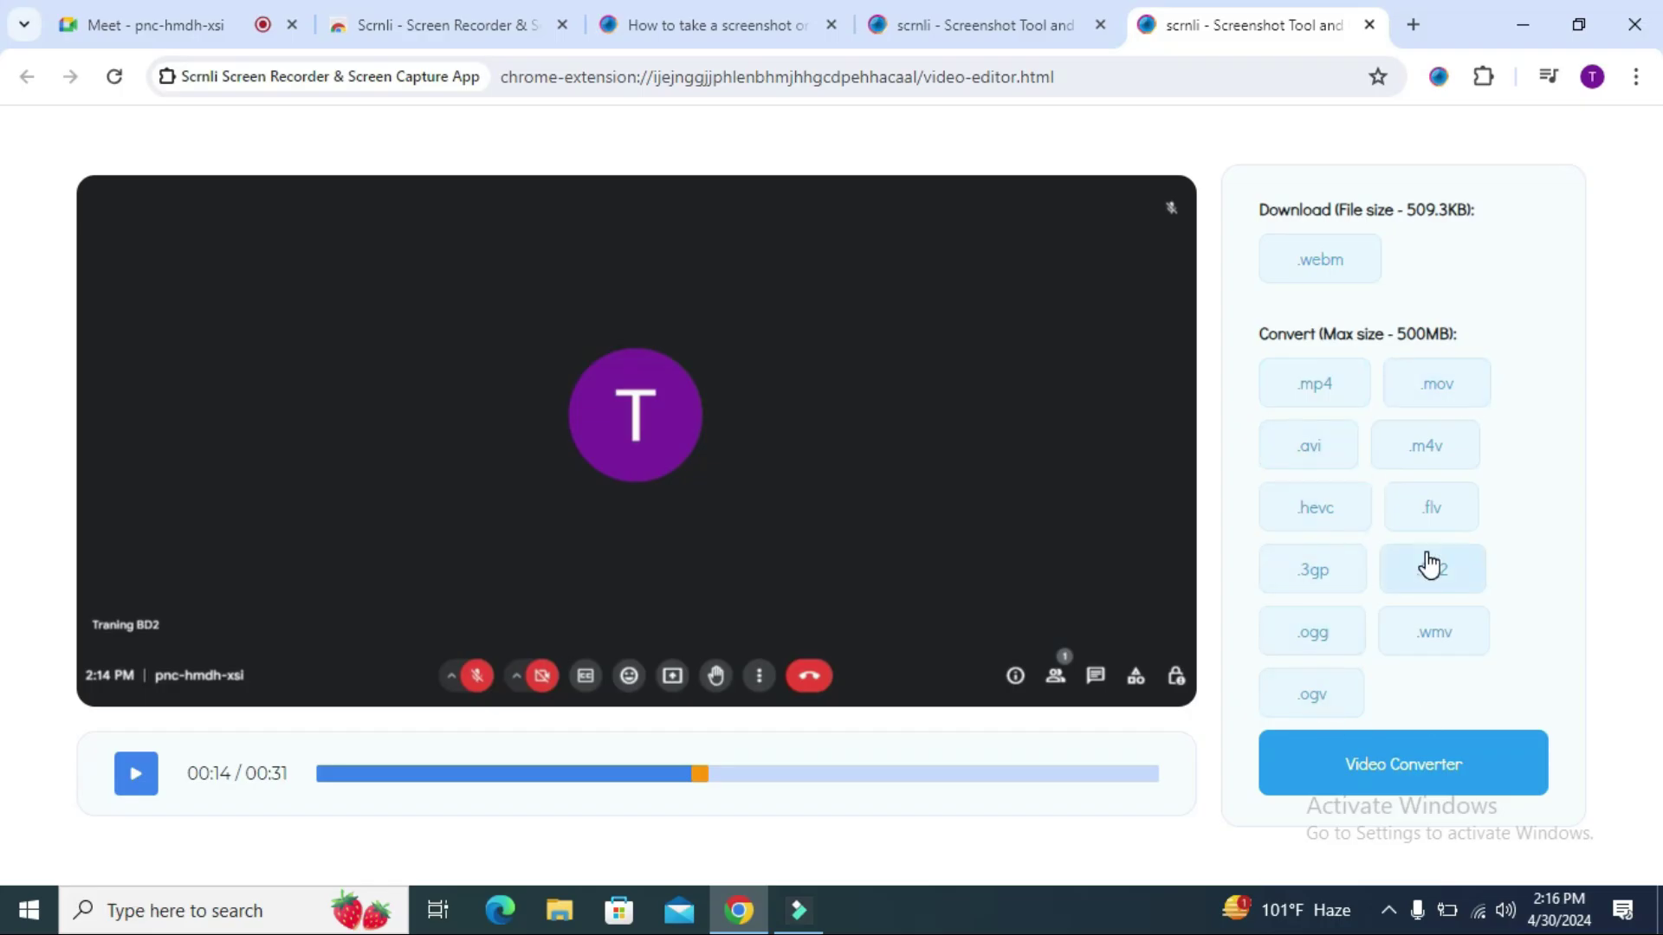
# Convert the recording to .mp4, download it, and show the downloaded file in its folder.
pyautogui.click(1310, 388)
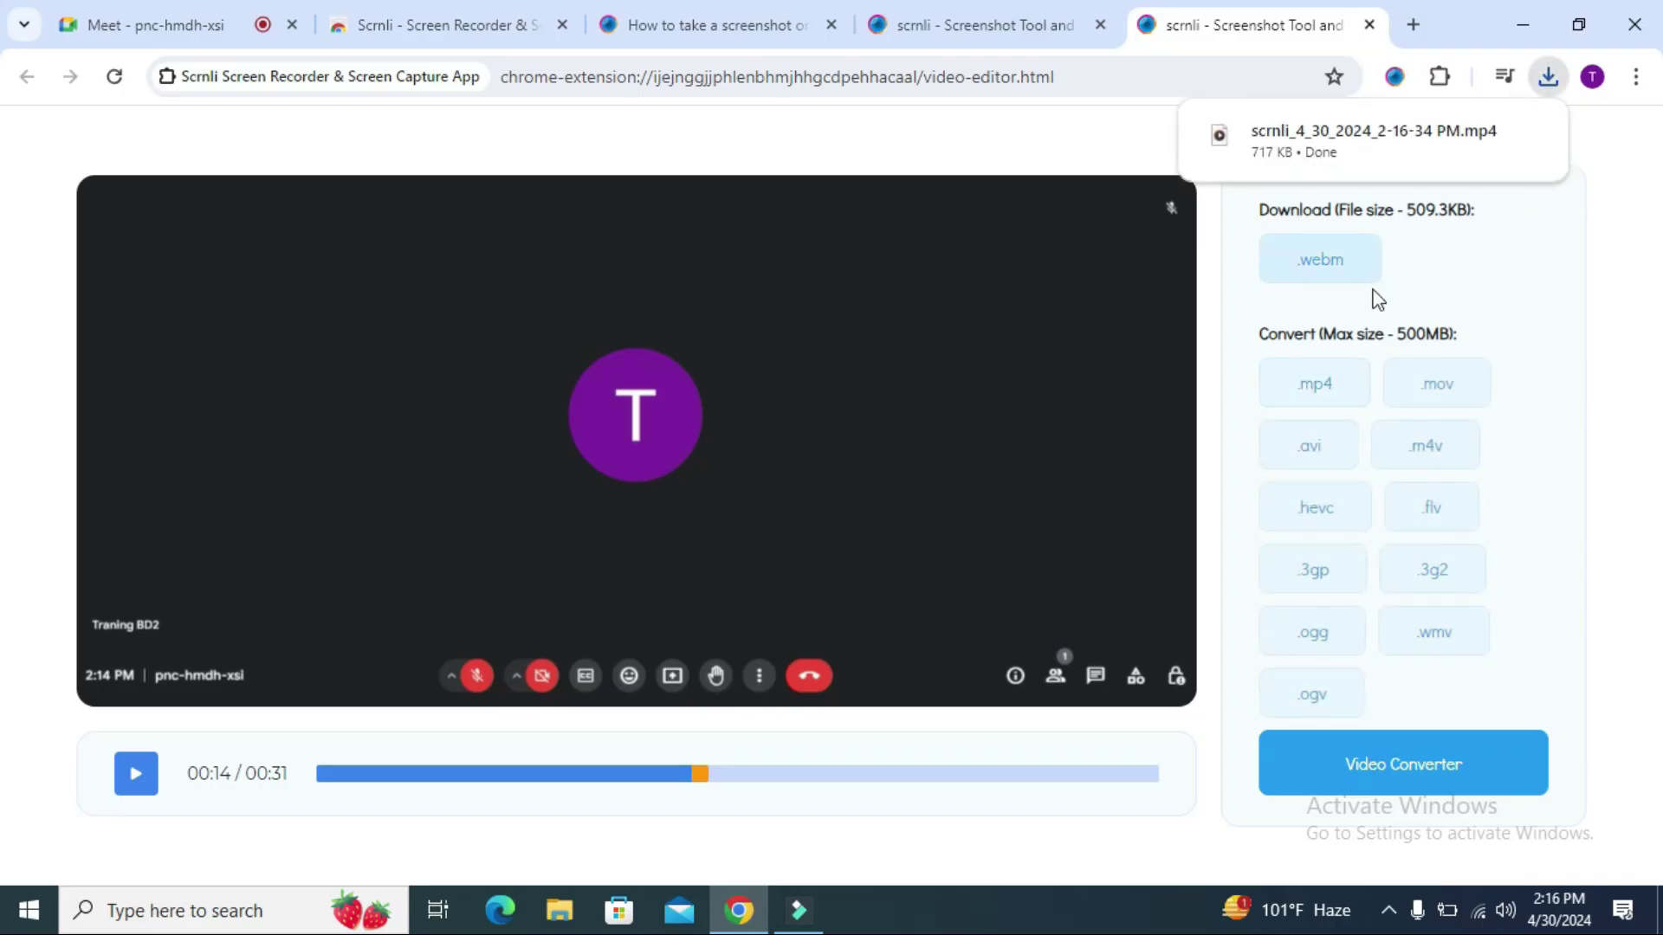
pyautogui.click(1558, 77)
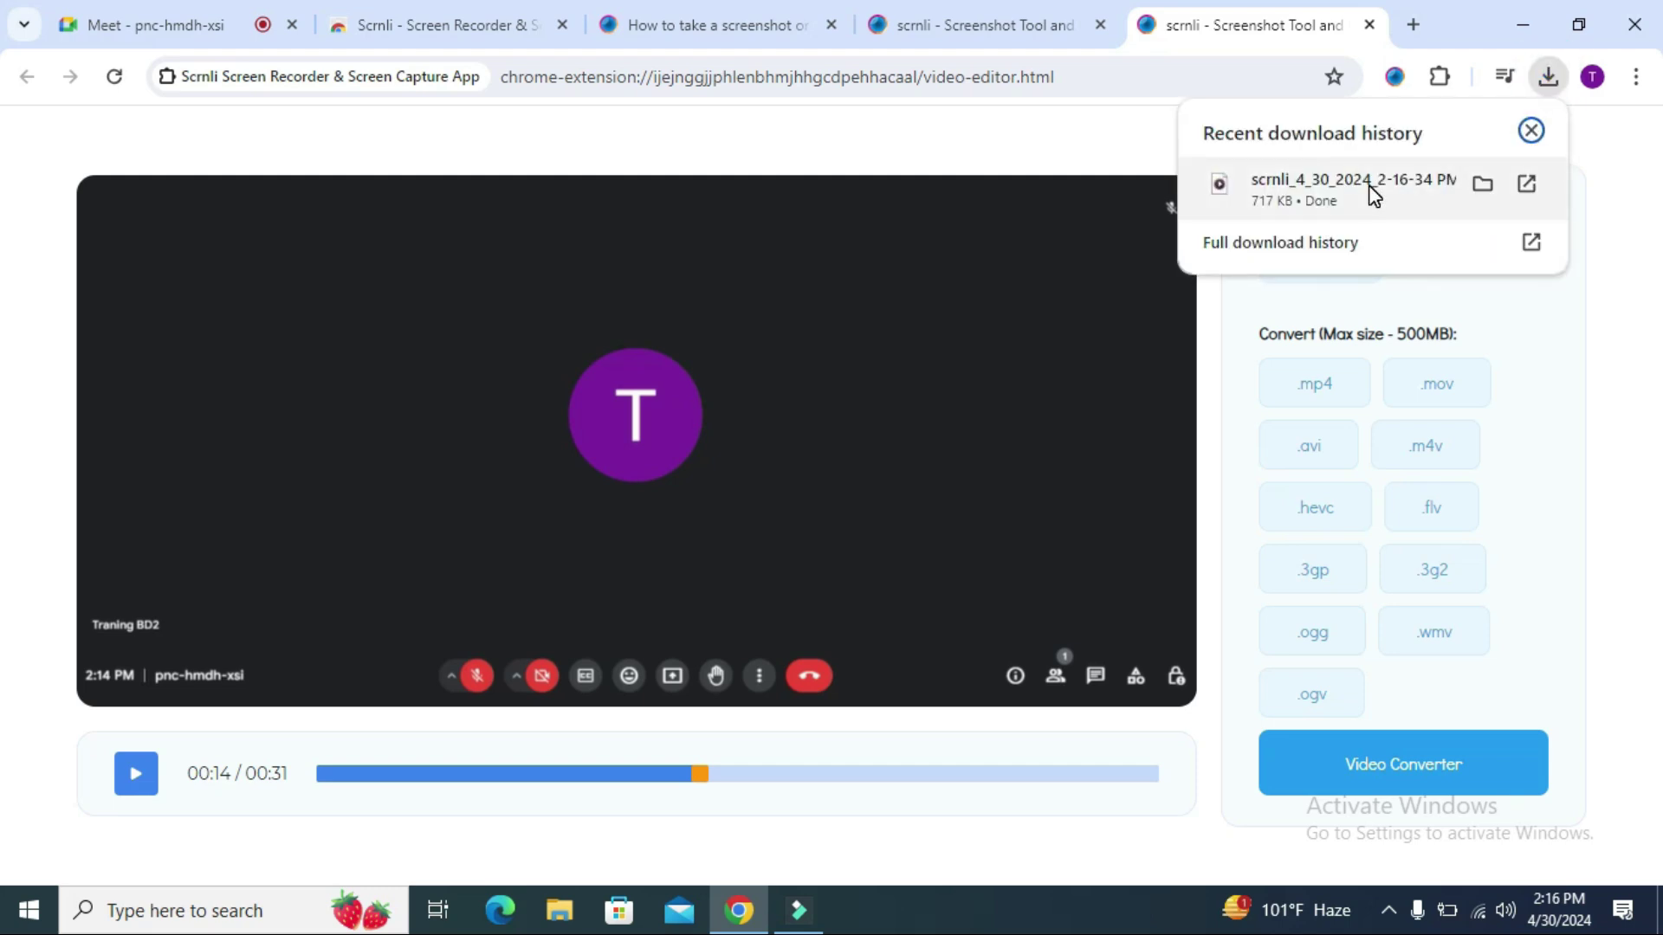
pyautogui.click(1483, 182)
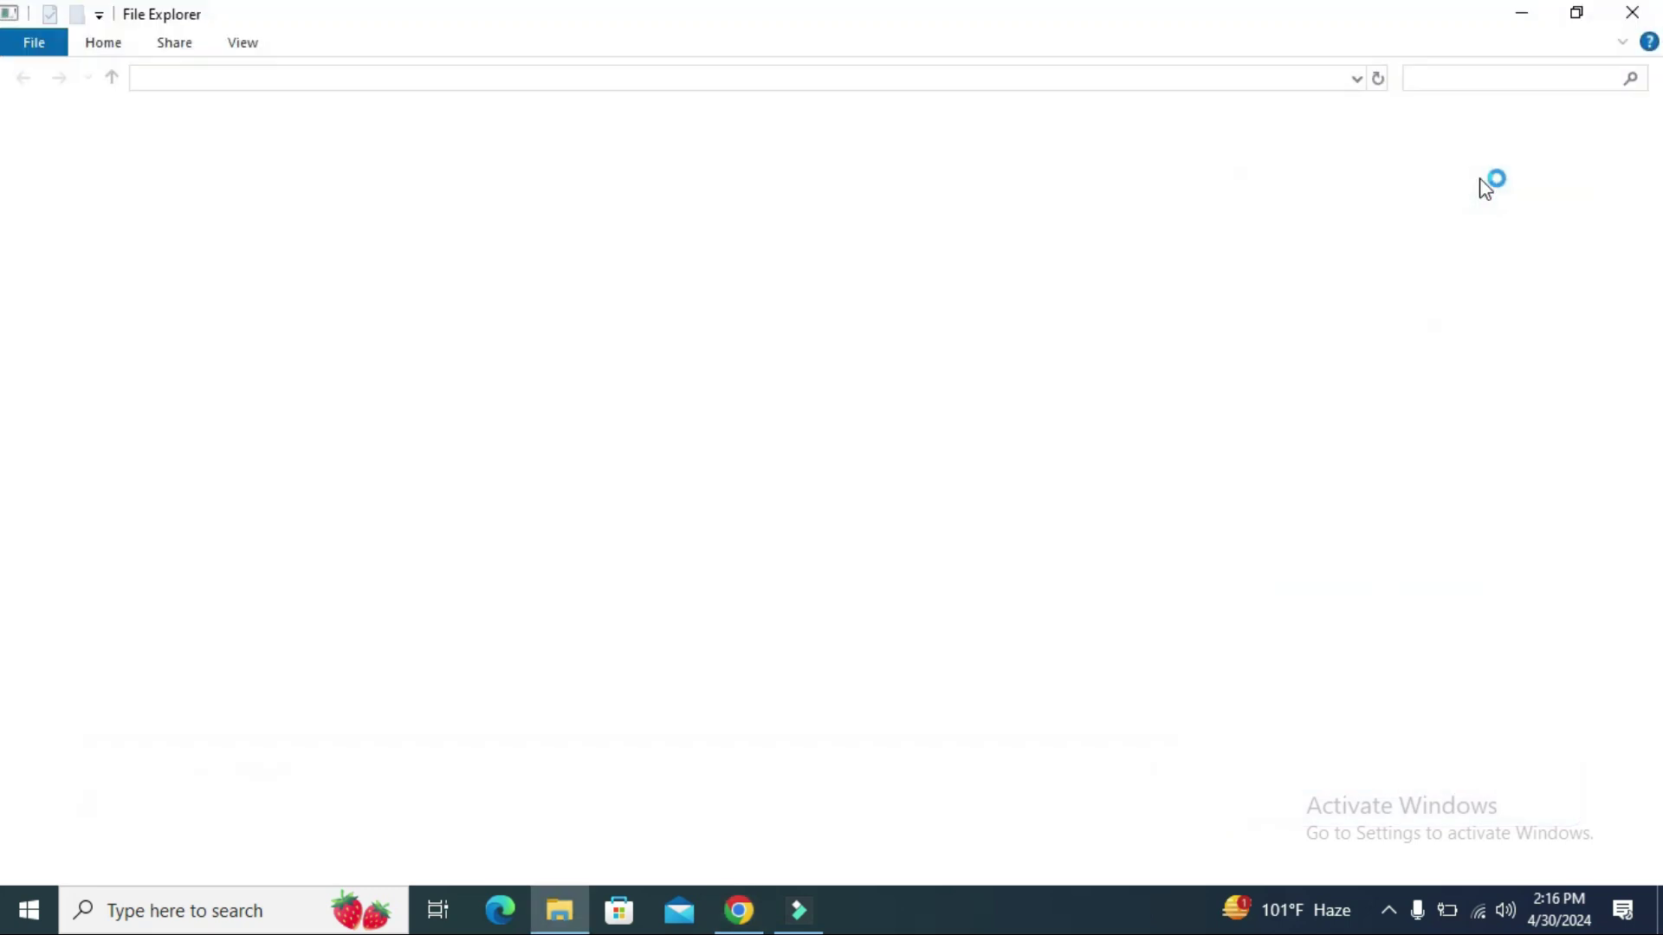
# Open the downloaded MP4 recording from the Downloads folder in Media Player, play part of it, and pause playback.
pyautogui.doubleClick(351, 184)
pyautogui.rightClick(349, 184)
pyautogui.click(419, 202)
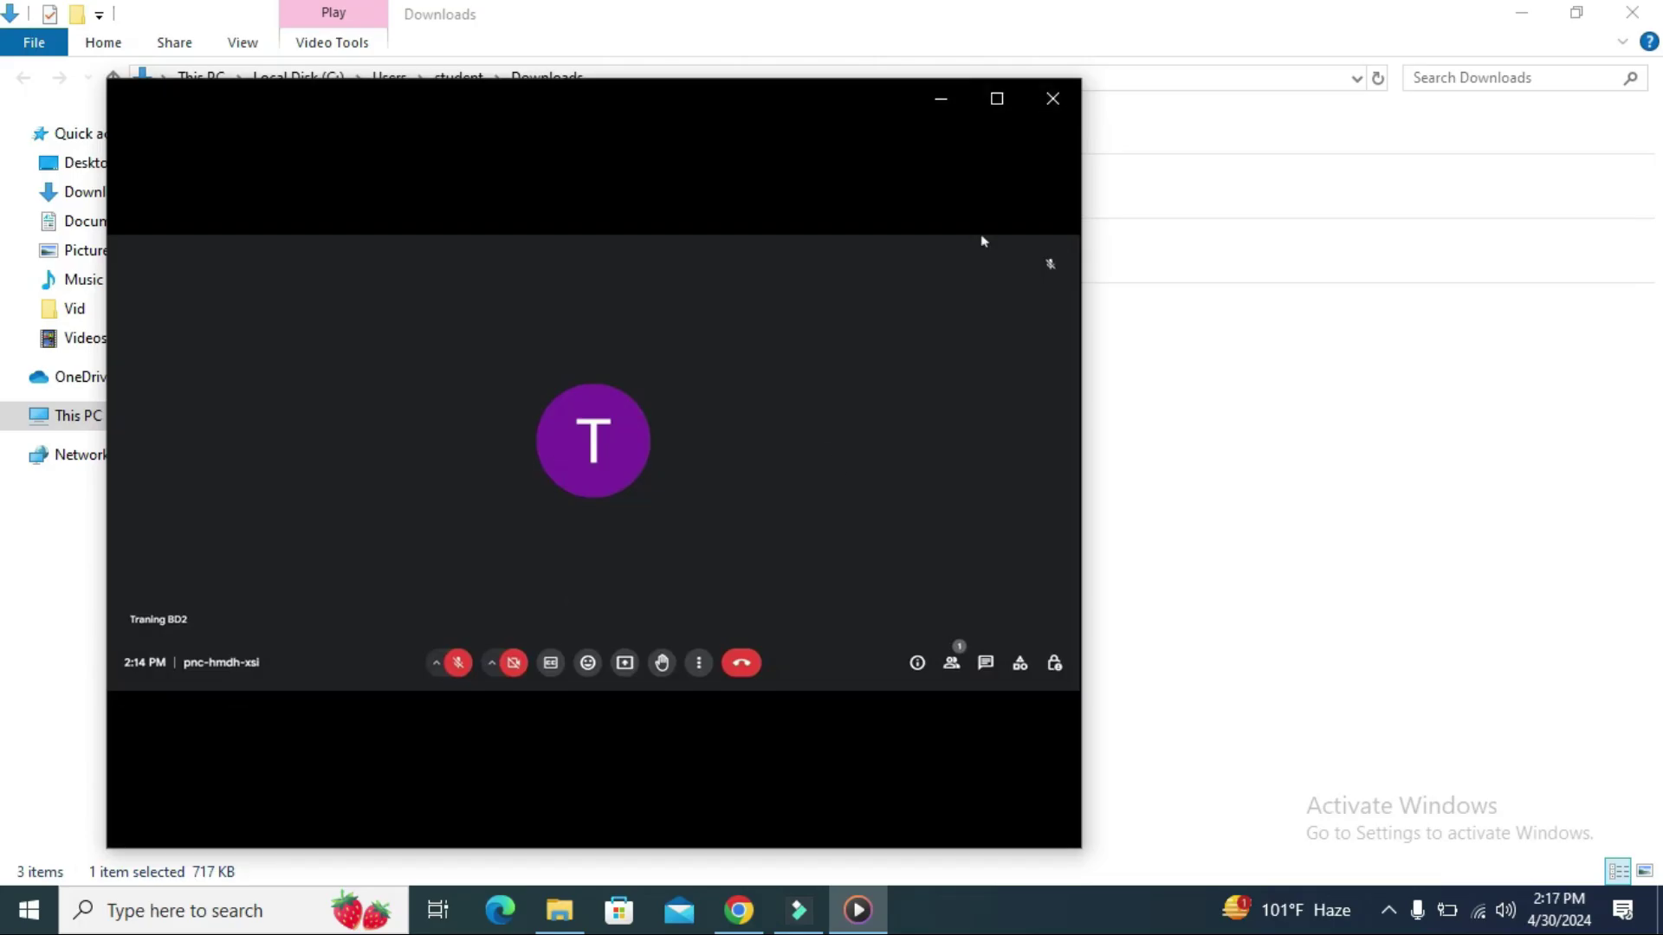
pyautogui.moveTo(273, 636)
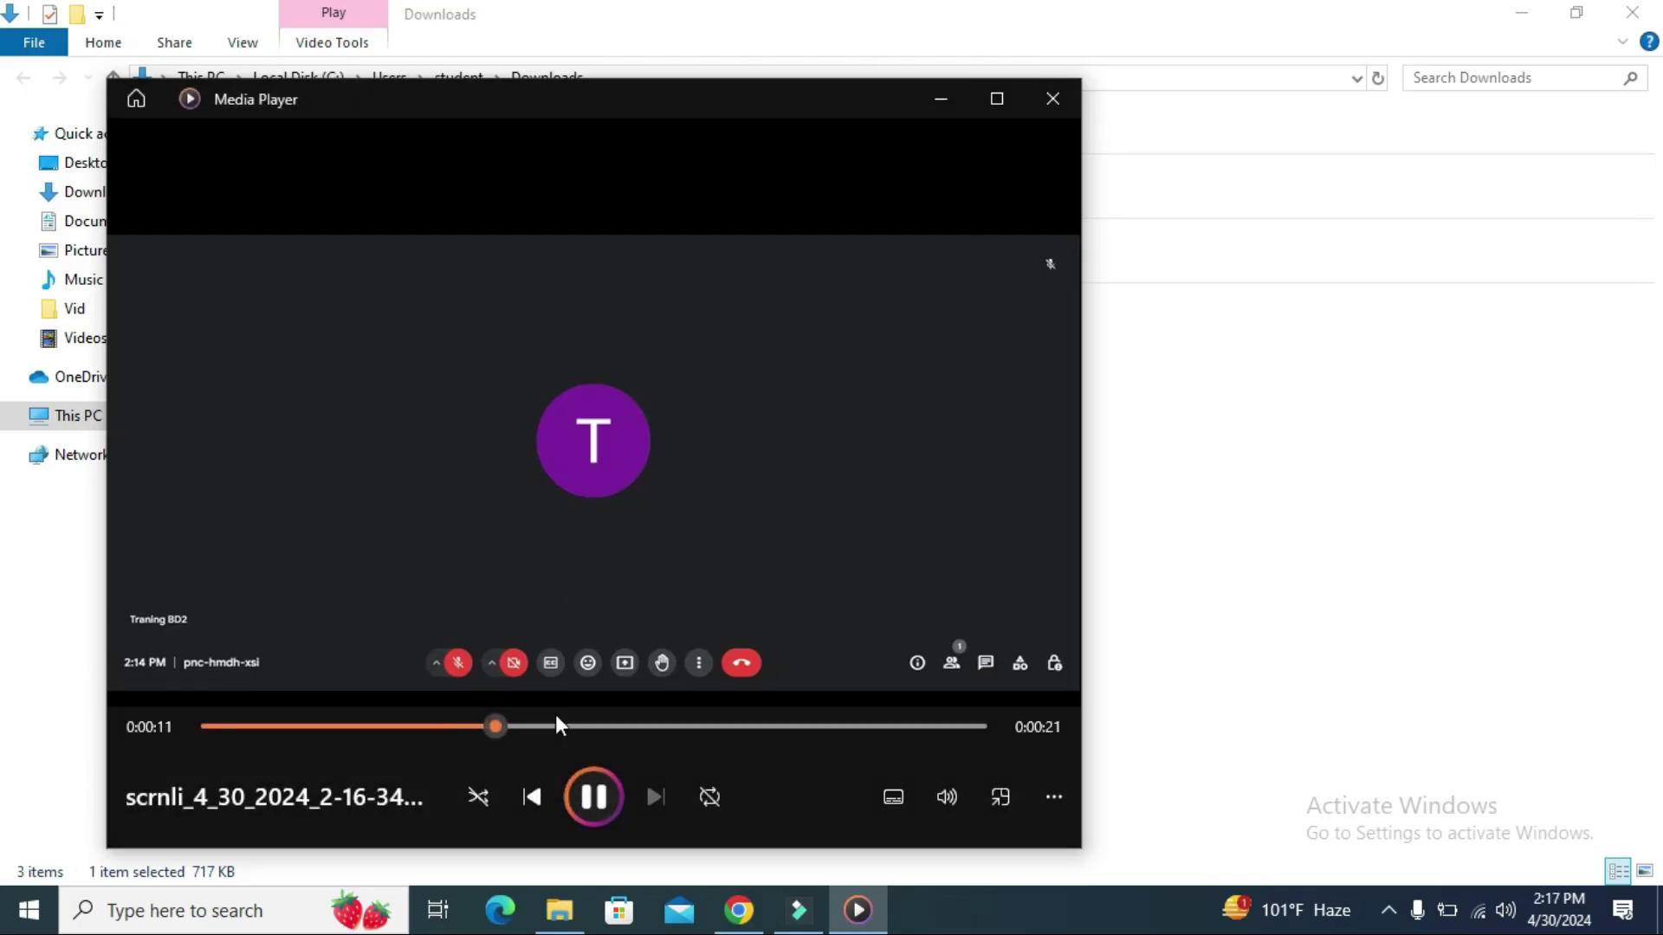
pyautogui.click(596, 797)
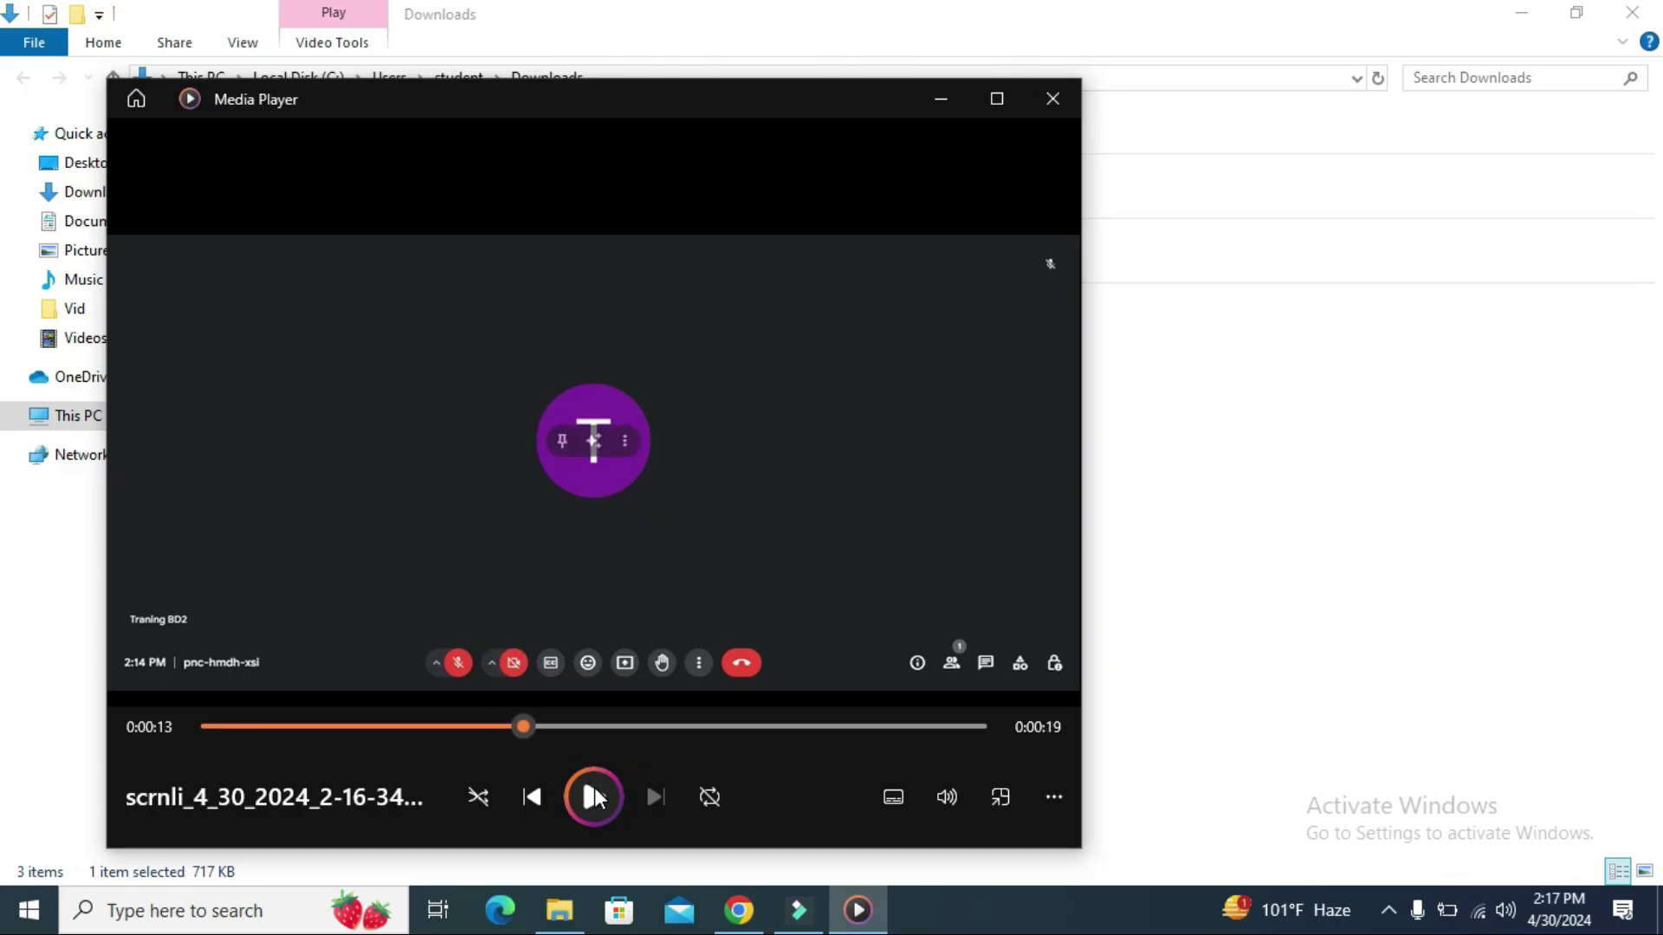